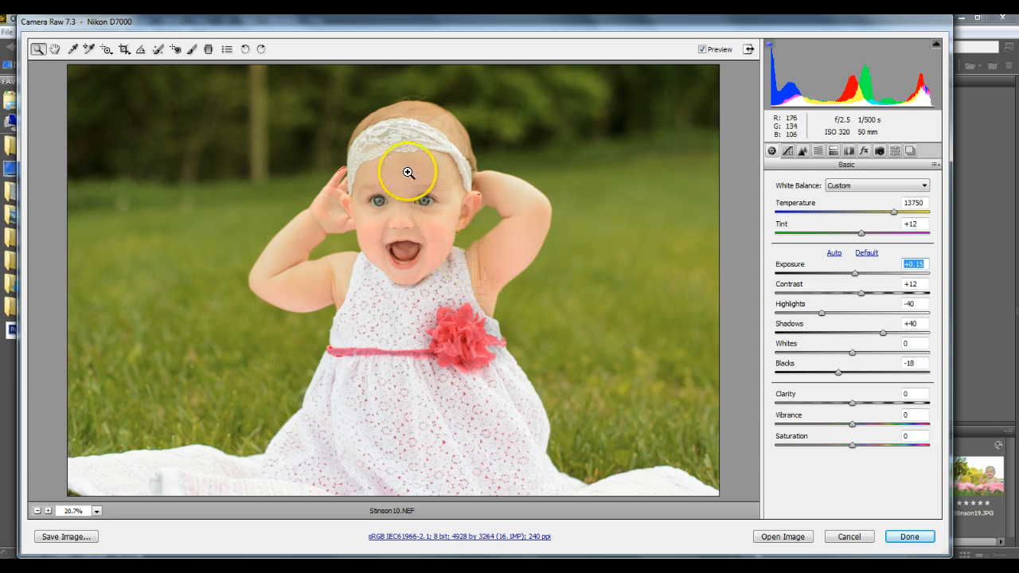
Compare the raw adjustments with the original image, and open Stinson10.NEF in Photoshop
{"action": "left_click", "coordinate": [702, 50]}
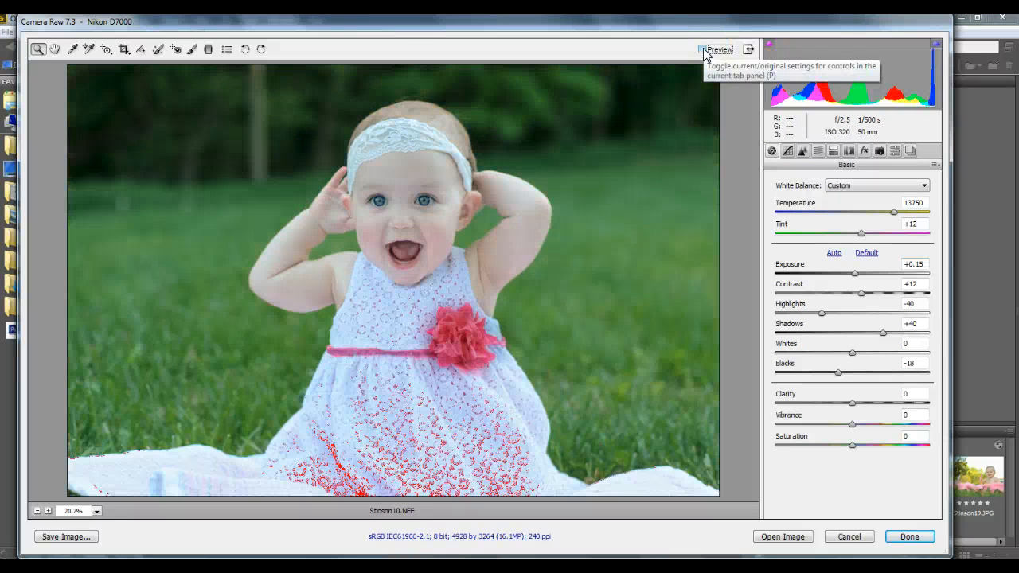
{"action": "left_click", "coordinate": [703, 50]}
{"action": "left_click", "coordinate": [702, 51]}
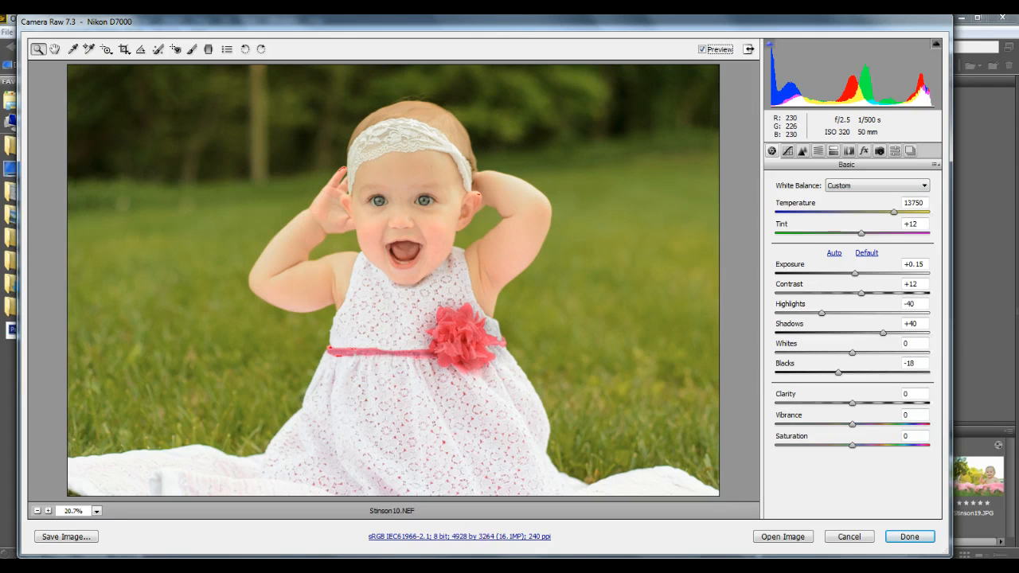
{"action": "left_click", "coordinate": [779, 544]}
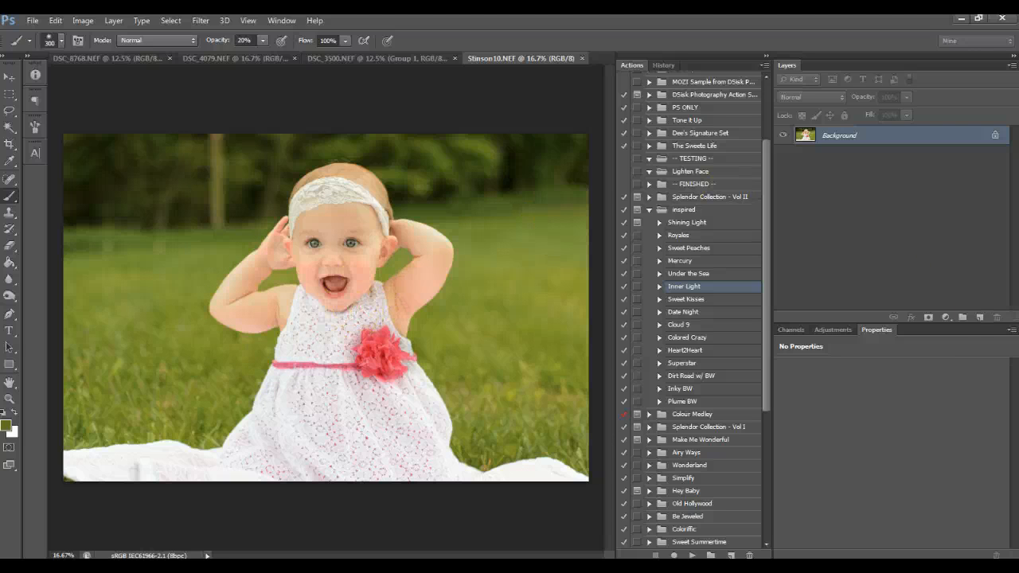
Add a blank layer above the Background and sample an even skin tone from the baby's forearm as the foreground color
{"action": "left_click", "coordinate": [980, 318]}
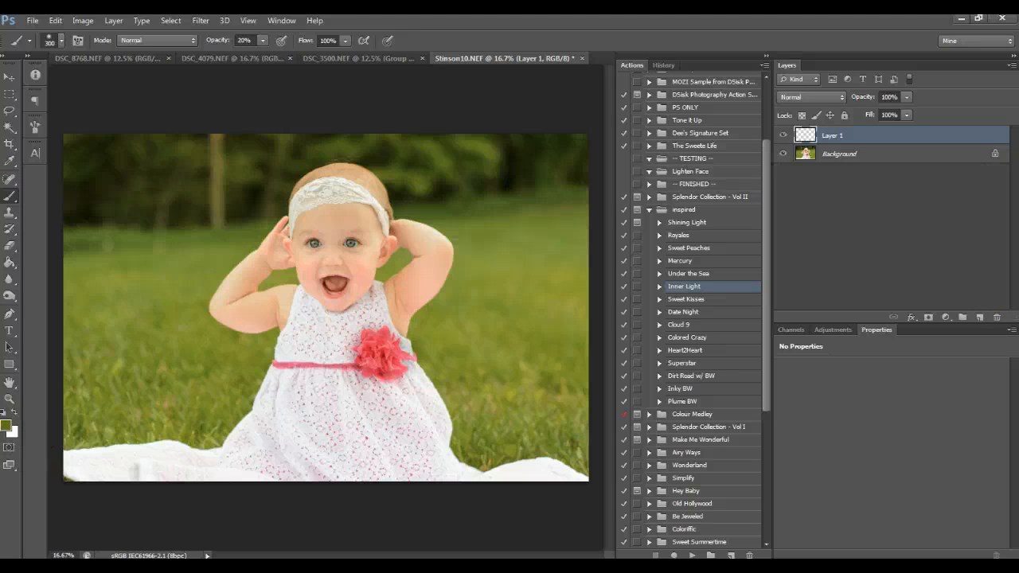
{"action": "left_click", "coordinate": [10, 162]}
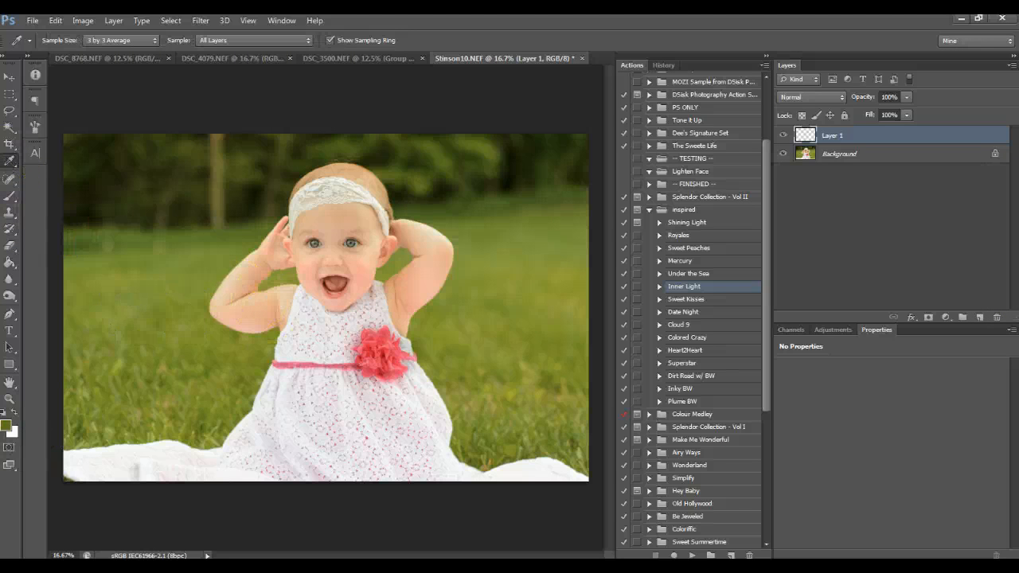
{"action": "key", "text": "z"}
{"action": "left_click", "coordinate": [334, 233], "text": "alt"}
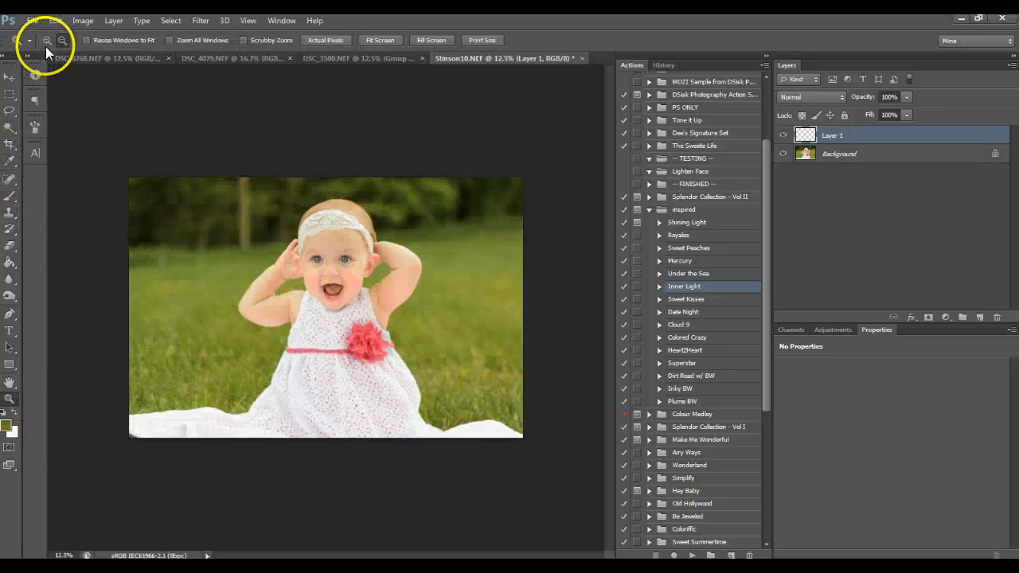
{"action": "left_click", "coordinate": [326, 257]}
{"action": "left_click", "coordinate": [337, 285]}
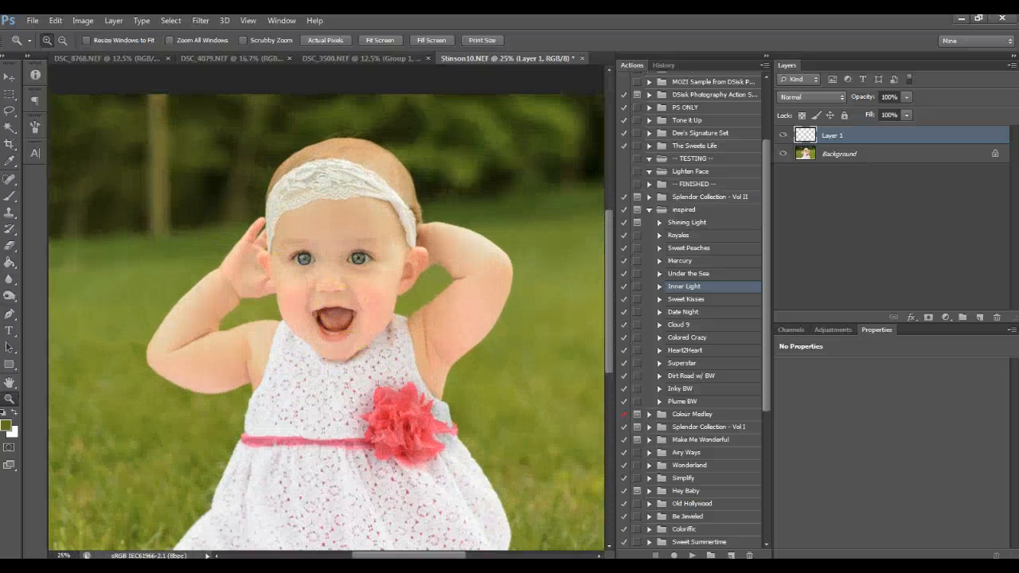
{"action": "left_click", "coordinate": [9, 163]}
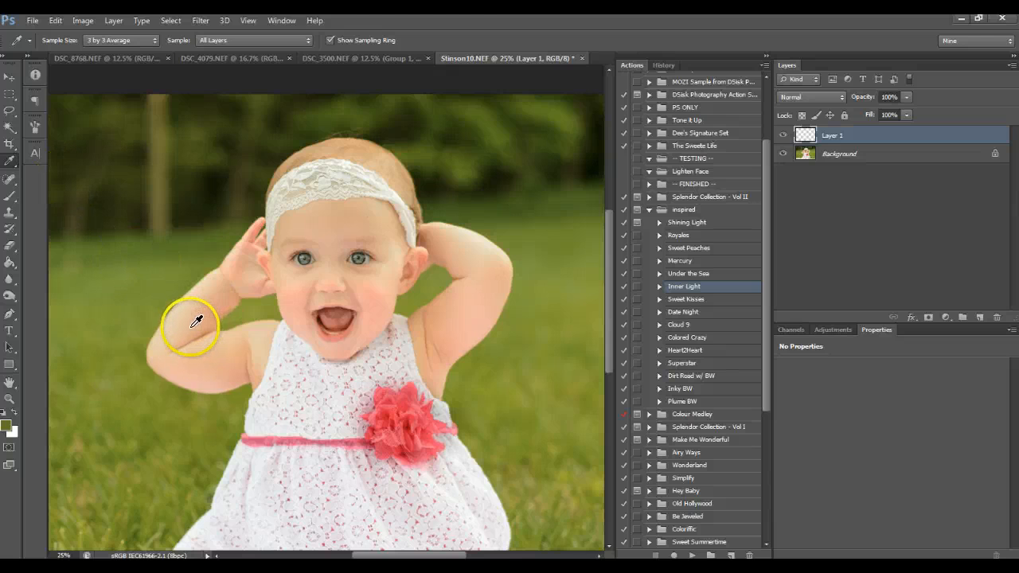
{"action": "left_click_drag", "start_coordinate": [197, 321], "coordinate": [193, 321]}
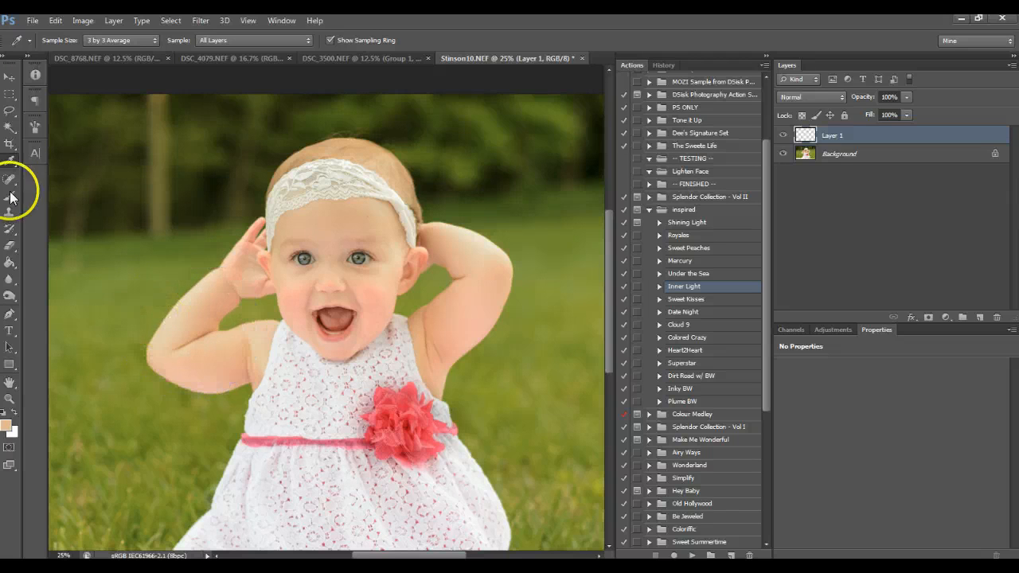
Activate the Brush tool and set the new layer's blend mode to Color
{"action": "left_click", "coordinate": [8, 195]}
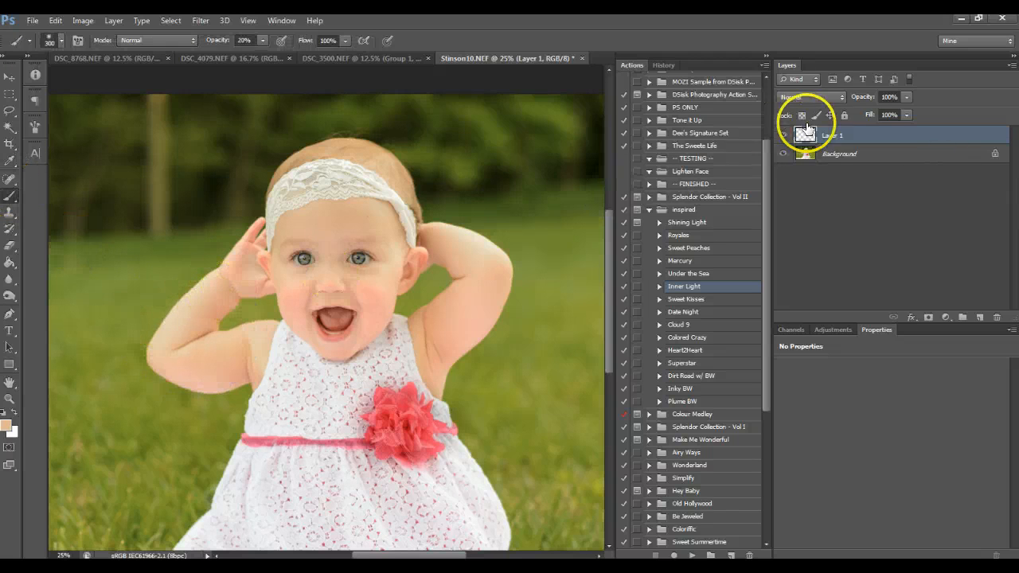
{"action": "left_click", "coordinate": [811, 96]}
{"action": "left_click", "coordinate": [797, 418]}
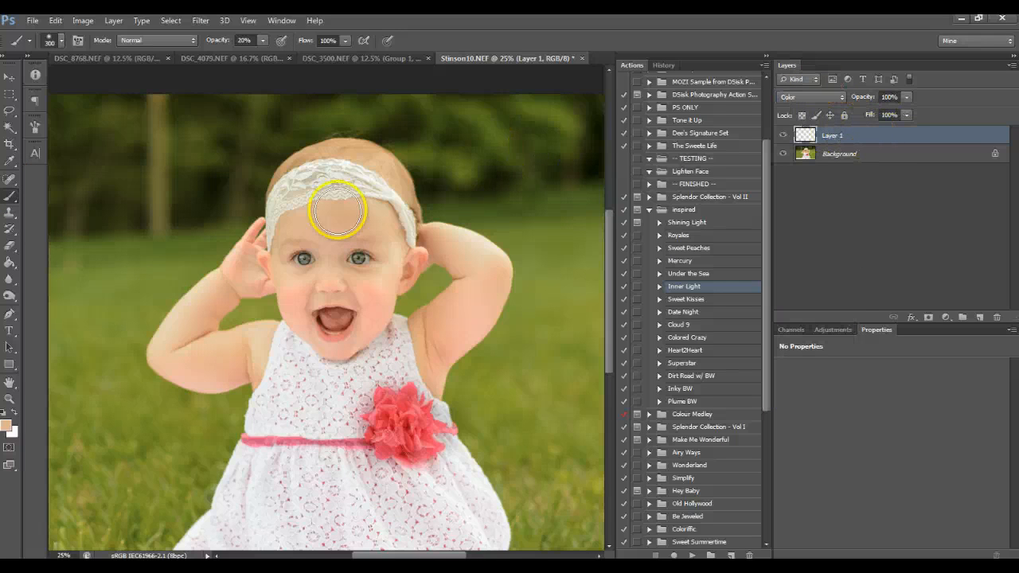
Paint the sampled skin tone along the baby's lower arm up to the jaw with a 125 px brush at 50% opacity
{"action": "key", "text": "bracketleft"}
{"action": "key", "text": "bracketleft"}
{"action": "key", "text": "bracketleft"}
{"action": "key", "text": "bracketleft"}
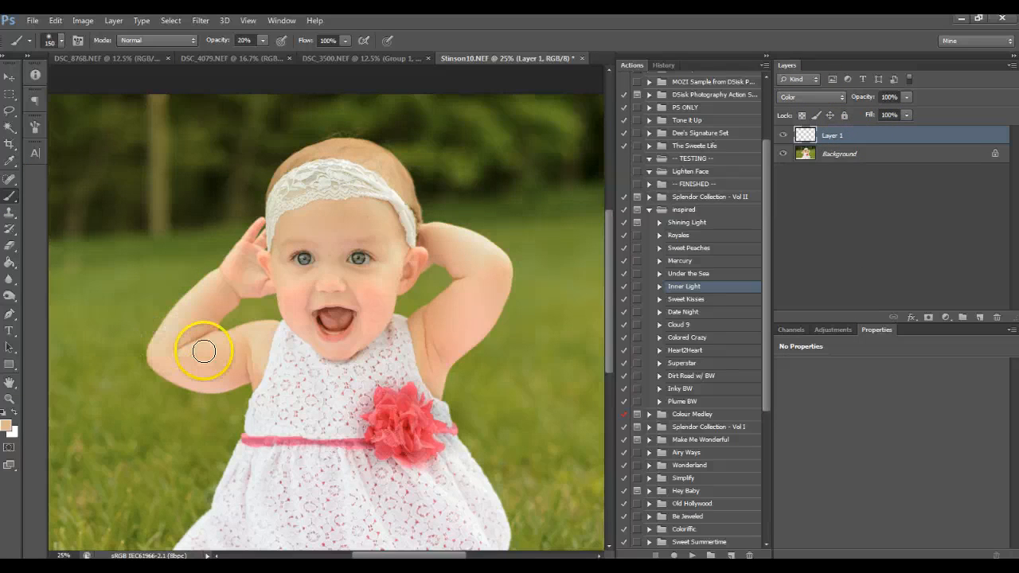
{"action": "key", "text": "5"}
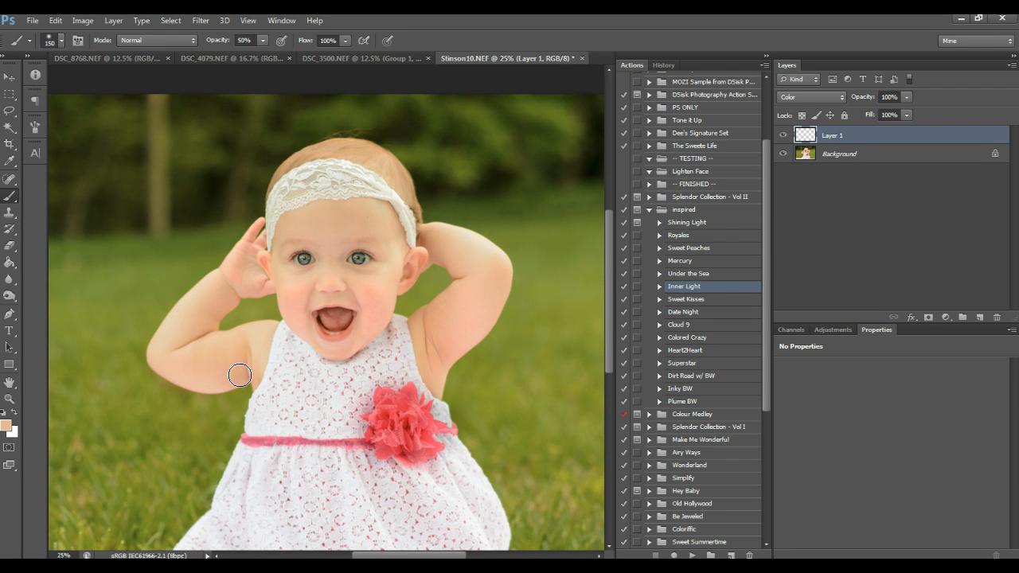
{"action": "key", "text": "bracketleft"}
{"action": "mouse_move", "coordinate": [236, 376]}
{"action": "left_mouse_down"}
{"action": "mouse_move", "coordinate": [228, 360]}
{"action": "mouse_move", "coordinate": [170, 383]}
{"action": "mouse_move", "coordinate": [164, 359]}
{"action": "mouse_move", "coordinate": [154, 360]}
{"action": "mouse_move", "coordinate": [171, 369]}
{"action": "mouse_move", "coordinate": [155, 361]}
{"action": "left_mouse_up"}
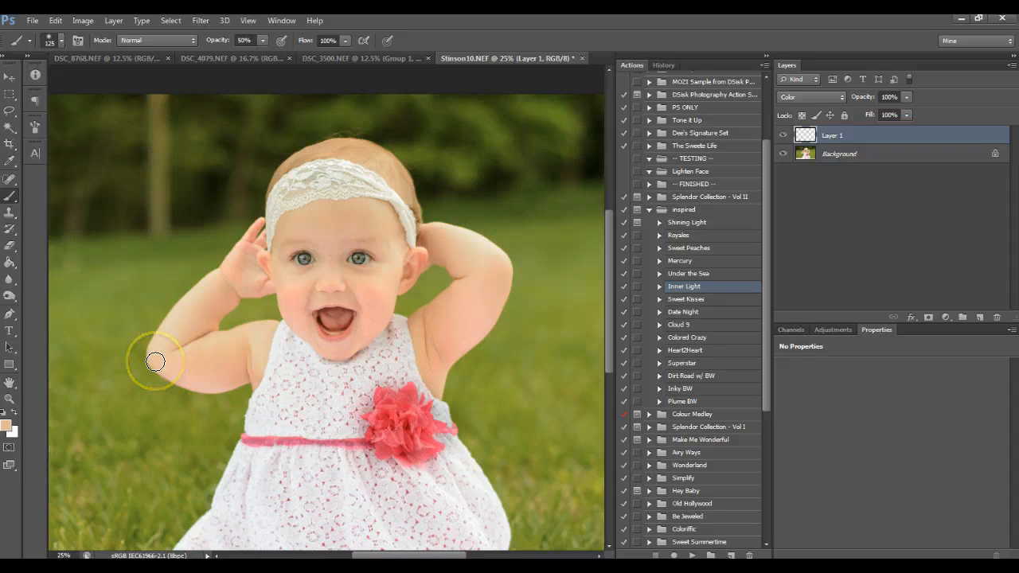
{"action": "mouse_move", "coordinate": [227, 366]}
{"action": "left_mouse_down"}
{"action": "mouse_move", "coordinate": [244, 371]}
{"action": "mouse_move", "coordinate": [239, 379]}
{"action": "left_mouse_up"}
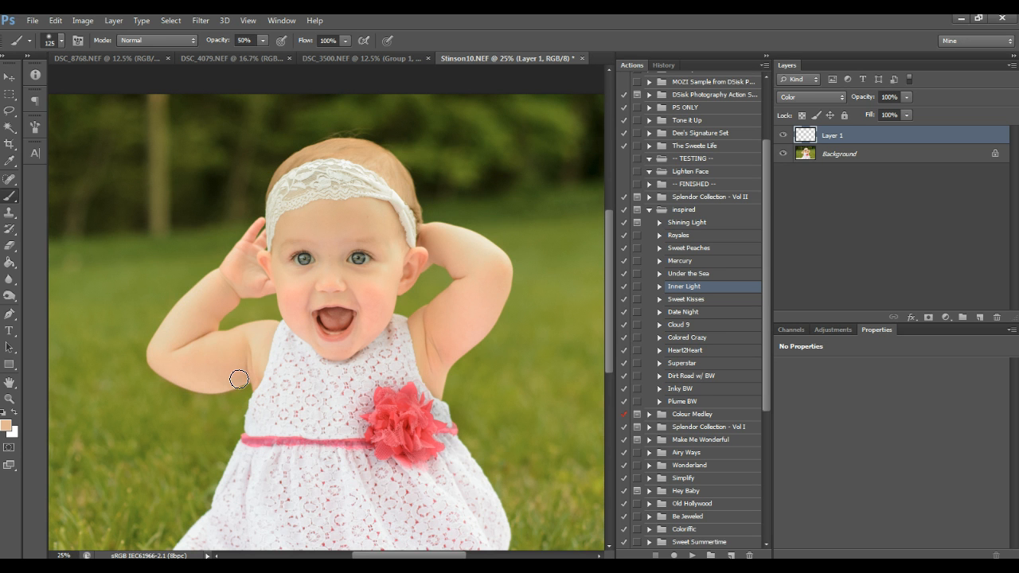
{"action": "mouse_move", "coordinate": [239, 379]}
{"action": "left_mouse_down"}
{"action": "mouse_move", "coordinate": [212, 360]}
{"action": "mouse_move", "coordinate": [230, 295]}
{"action": "mouse_move", "coordinate": [197, 326]}
{"action": "mouse_move", "coordinate": [230, 292]}
{"action": "mouse_move", "coordinate": [267, 287]}
{"action": "mouse_move", "coordinate": [243, 285]}
{"action": "mouse_move", "coordinate": [248, 239]}
{"action": "mouse_move", "coordinate": [239, 272]}
{"action": "mouse_move", "coordinate": [264, 266]}
{"action": "mouse_move", "coordinate": [263, 312]}
{"action": "mouse_move", "coordinate": [217, 290]}
{"action": "mouse_move", "coordinate": [206, 332]}
{"action": "mouse_move", "coordinate": [207, 291]}
{"action": "mouse_move", "coordinate": [174, 321]}
{"action": "mouse_move", "coordinate": [202, 347]}
{"action": "mouse_move", "coordinate": [256, 370]}
{"action": "mouse_move", "coordinate": [186, 380]}
{"action": "mouse_move", "coordinate": [156, 359]}
{"action": "mouse_move", "coordinate": [165, 337]}
{"action": "mouse_move", "coordinate": [404, 332]}
{"action": "mouse_move", "coordinate": [428, 319]}
{"action": "mouse_move", "coordinate": [437, 386]}
{"action": "mouse_move", "coordinate": [499, 280]}
{"action": "mouse_move", "coordinate": [476, 330]}
{"action": "mouse_move", "coordinate": [435, 378]}
{"action": "mouse_move", "coordinate": [431, 361]}
{"action": "mouse_move", "coordinate": [479, 283]}
{"action": "mouse_move", "coordinate": [422, 329]}
{"action": "mouse_move", "coordinate": [434, 315]}
{"action": "mouse_move", "coordinate": [455, 291]}
{"action": "mouse_move", "coordinate": [422, 351]}
{"action": "mouse_move", "coordinate": [438, 319]}
{"action": "mouse_move", "coordinate": [432, 237]}
{"action": "mouse_move", "coordinate": [494, 251]}
{"action": "mouse_move", "coordinate": [466, 232]}
{"action": "mouse_move", "coordinate": [436, 226]}
{"action": "mouse_move", "coordinate": [493, 254]}
{"action": "mouse_move", "coordinate": [425, 228]}
{"action": "mouse_move", "coordinate": [505, 265]}
{"action": "mouse_move", "coordinate": [466, 237]}
{"action": "mouse_move", "coordinate": [441, 259]}
{"action": "mouse_move", "coordinate": [409, 257]}
{"action": "mouse_move", "coordinate": [335, 353]}
{"action": "mouse_move", "coordinate": [287, 327]}
{"action": "left_mouse_up"}
Undo and redo the last brush stroke to compare the skin before and after painting
{"action": "left_click", "coordinate": [56, 20]}
{"action": "left_click", "coordinate": [76, 36]}
{"action": "left_click", "coordinate": [54, 24]}
{"action": "left_click", "coordinate": [60, 34]}
Undo the trial stroke at the jaw and paint the reddish skin on the face with a 175 px brush
{"action": "mouse_move", "coordinate": [290, 316]}
{"action": "left_mouse_down"}
{"action": "mouse_move", "coordinate": [381, 307]}
{"action": "mouse_move", "coordinate": [273, 294]}
{"action": "mouse_move", "coordinate": [288, 309]}
{"action": "mouse_move", "coordinate": [264, 274]}
{"action": "mouse_move", "coordinate": [292, 314]}
{"action": "mouse_move", "coordinate": [379, 332]}
{"action": "mouse_move", "coordinate": [363, 290]}
{"action": "mouse_move", "coordinate": [304, 285]}
{"action": "mouse_move", "coordinate": [300, 313]}
{"action": "left_mouse_up"}
{"action": "left_click", "coordinate": [58, 23]}
{"action": "left_click", "coordinate": [60, 34]}
{"action": "key", "text": "bracketright"}
{"action": "key", "text": "bracketright"}
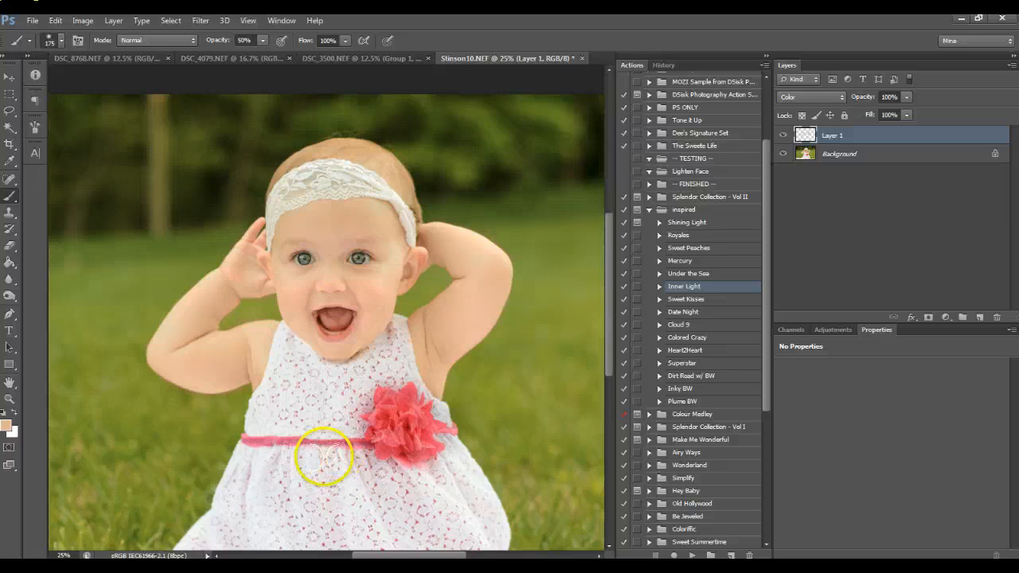
Fit the whole photo on screen and compare the skin with Layer 1 hidden and shown
{"action": "scroll", "coordinate": [323, 459], "scroll_direction": "down", "scroll_amount": 2}
{"action": "scroll", "coordinate": [321, 461], "scroll_direction": "down", "scroll_amount": 1}
{"action": "scroll", "coordinate": [318, 459], "scroll_direction": "up", "scroll_amount": 1}
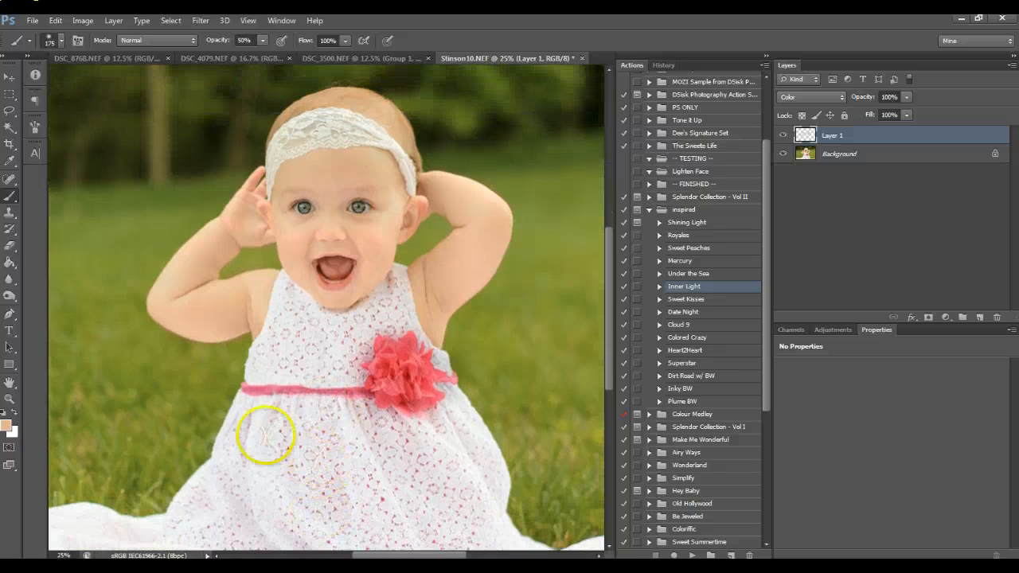
{"action": "left_click", "coordinate": [9, 399]}
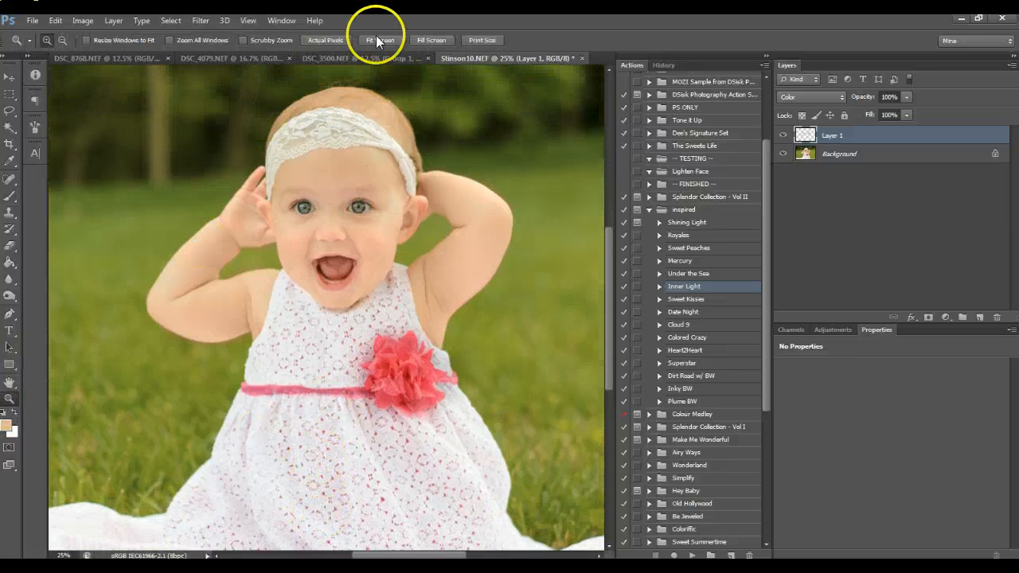
{"action": "left_click", "coordinate": [379, 39]}
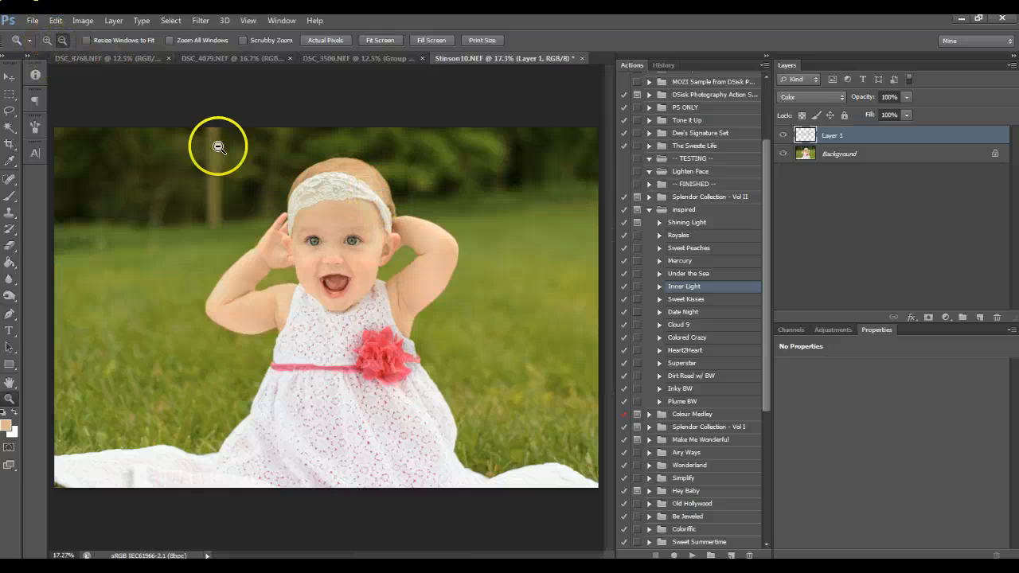
{"action": "left_click", "coordinate": [782, 136]}
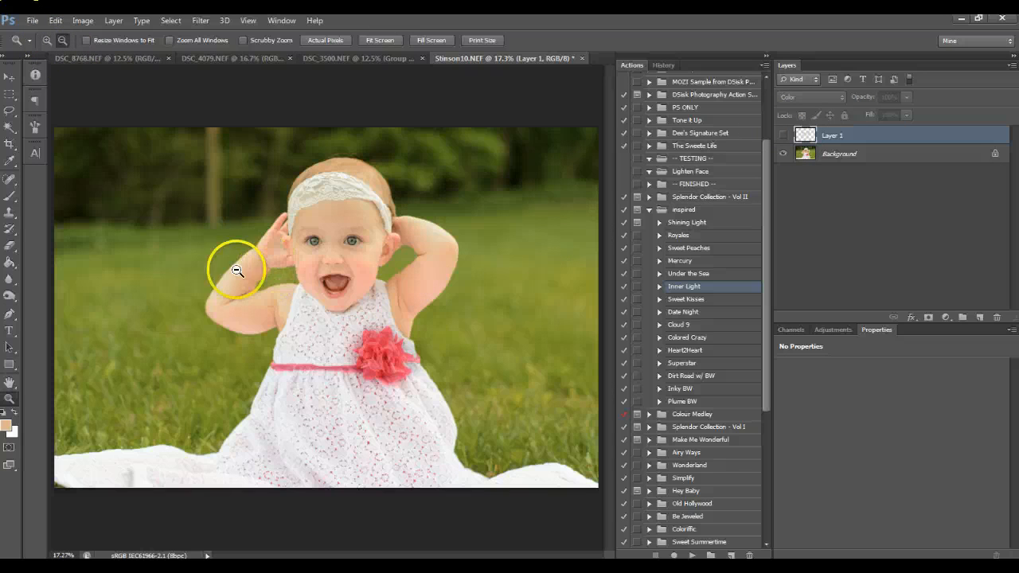
{"action": "left_click", "coordinate": [784, 135]}
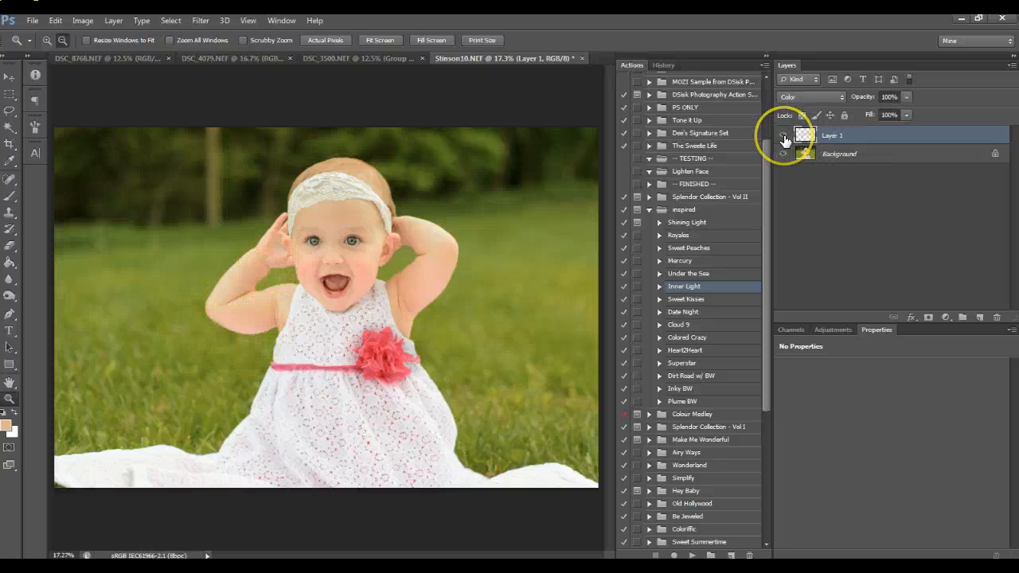
{"action": "left_click", "coordinate": [784, 137]}
{"action": "left_click", "coordinate": [785, 137]}
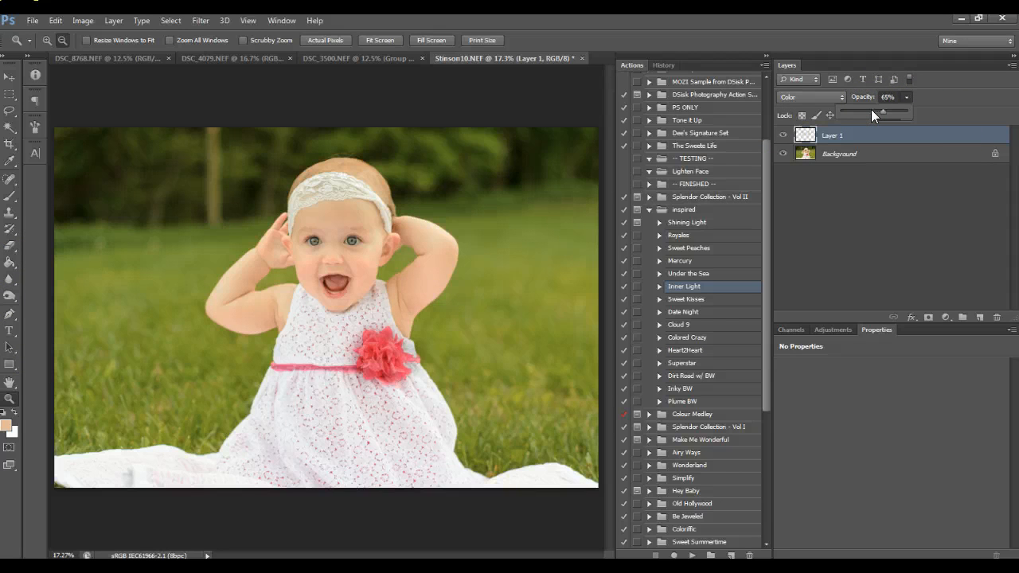
Return Layer 1's opacity to 100% and run the Inner Light action with that layer selected
{"action": "left_click_drag", "start_coordinate": [871, 109], "coordinate": [910, 114]}
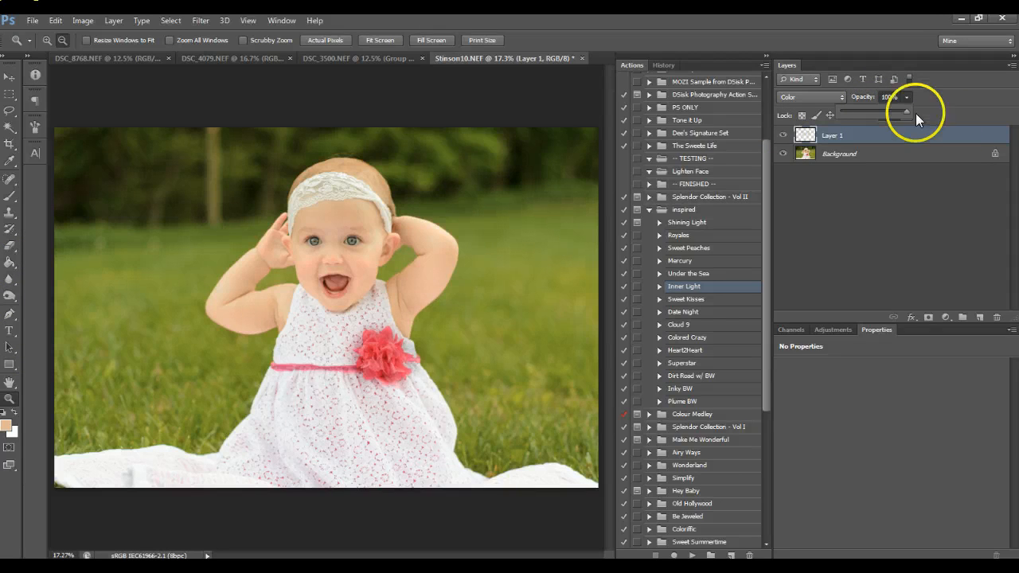
{"action": "left_click", "coordinate": [798, 142]}
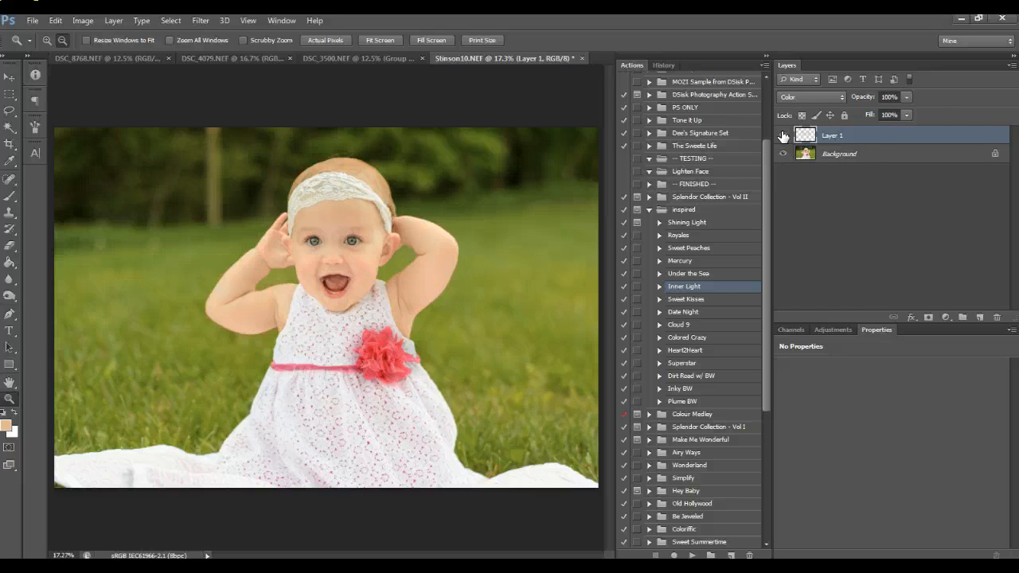
{"action": "left_click", "coordinate": [783, 137]}
{"action": "left_click", "coordinate": [865, 140]}
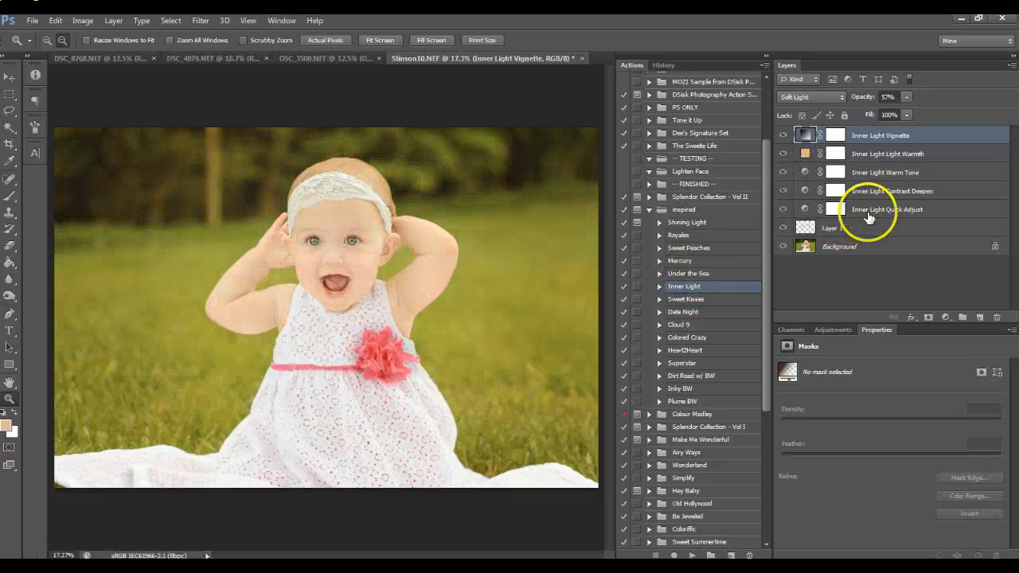
Set the Inner Light Quick Adjust layer's opacity to 44% and the Inner Light Vignette layer's opacity to 72%
{"action": "left_click", "coordinate": [868, 213]}
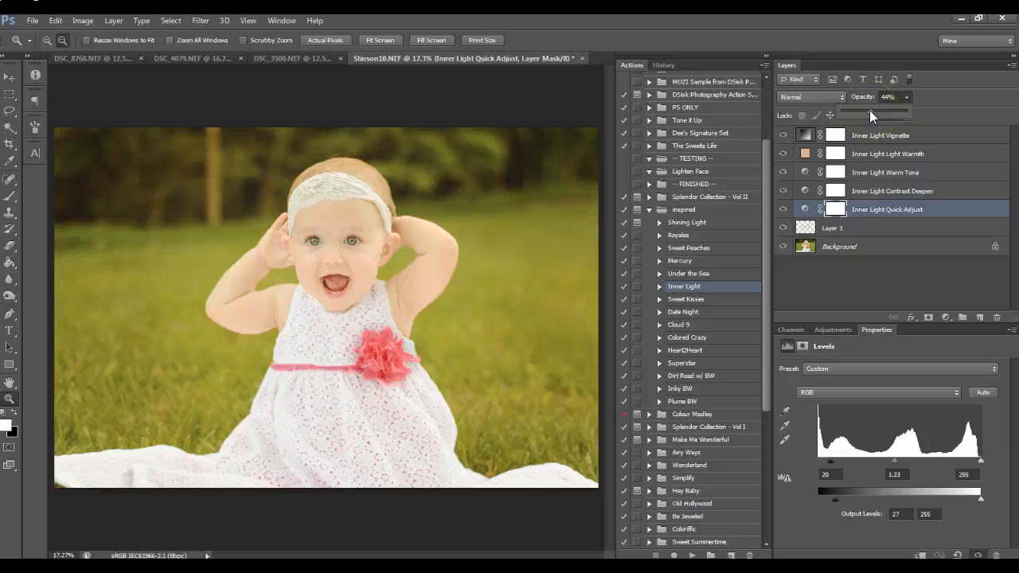
{"action": "left_click", "coordinate": [785, 134]}
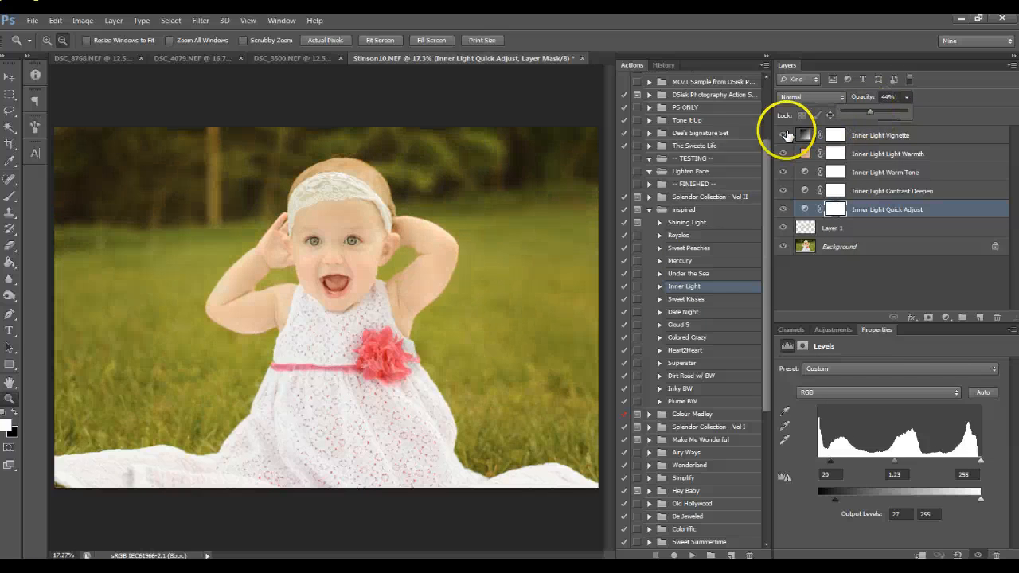
{"action": "left_click", "coordinate": [870, 134]}
{"action": "left_click", "coordinate": [906, 97]}
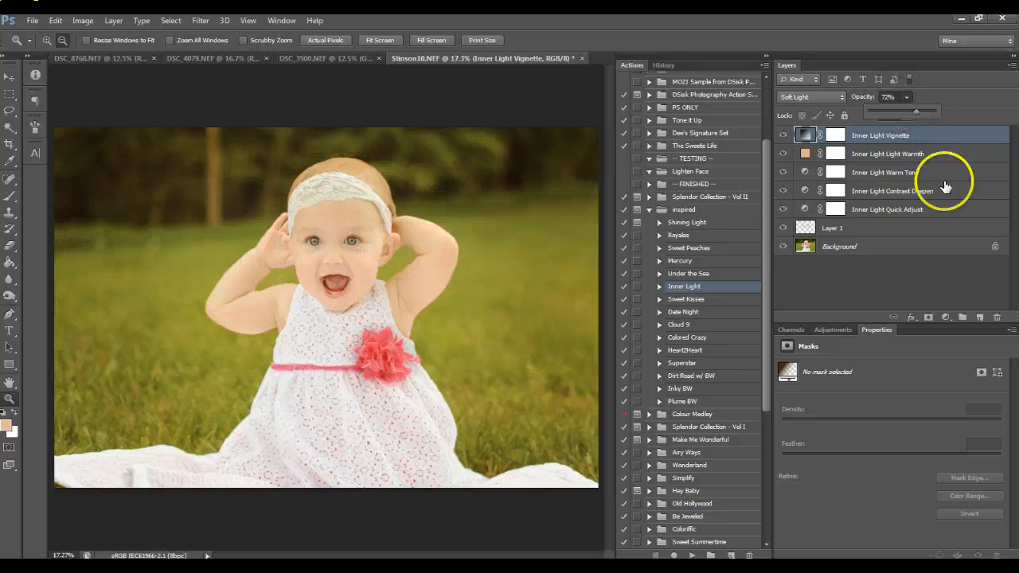
Compare the full edit with the Background alone, and set Layer 1's opacity to 83%
{"action": "left_click", "coordinate": [782, 247], "text": "alt"}
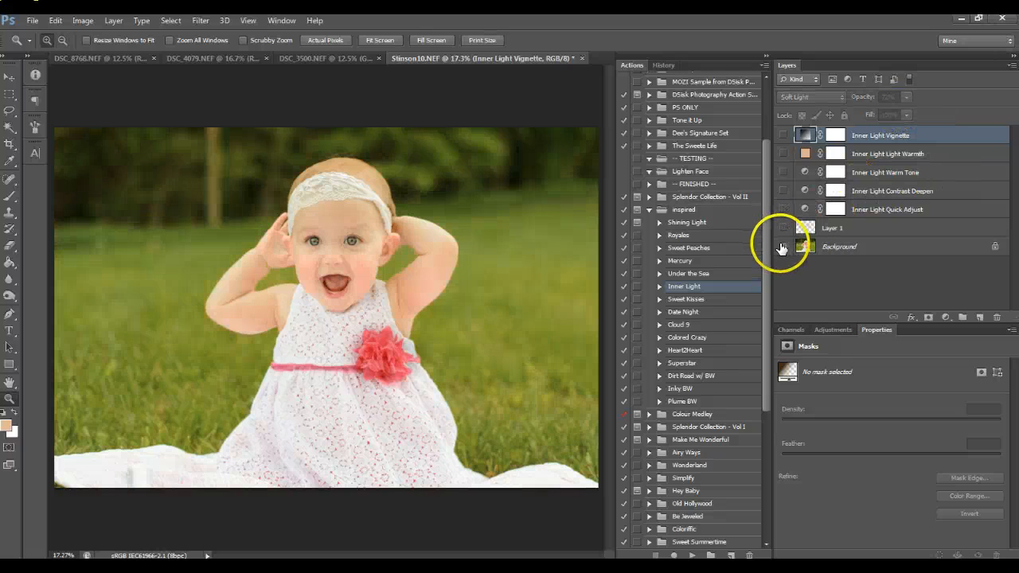
{"action": "left_click", "coordinate": [782, 247], "text": "alt"}
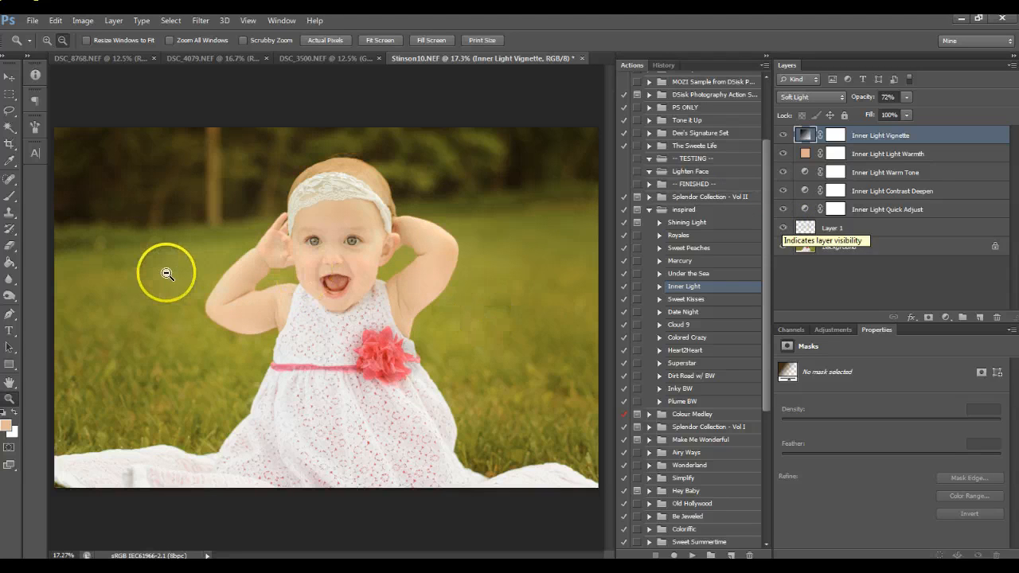
{"action": "left_click", "coordinate": [838, 215]}
{"action": "left_click", "coordinate": [836, 226]}
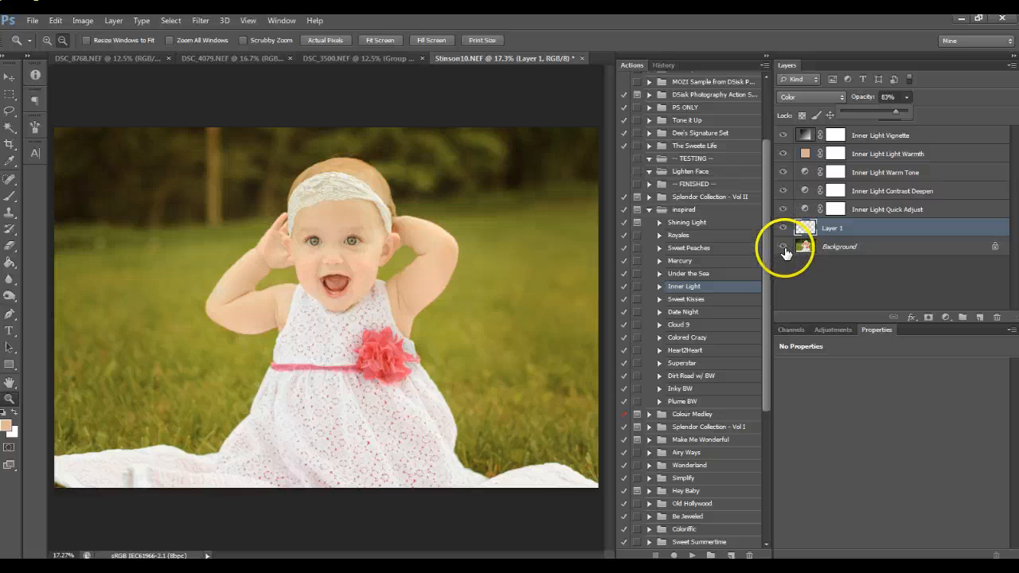
Switch to the DSC_4079.NEF photo and add a new empty layer above the Background
{"action": "left_click", "coordinate": [200, 56]}
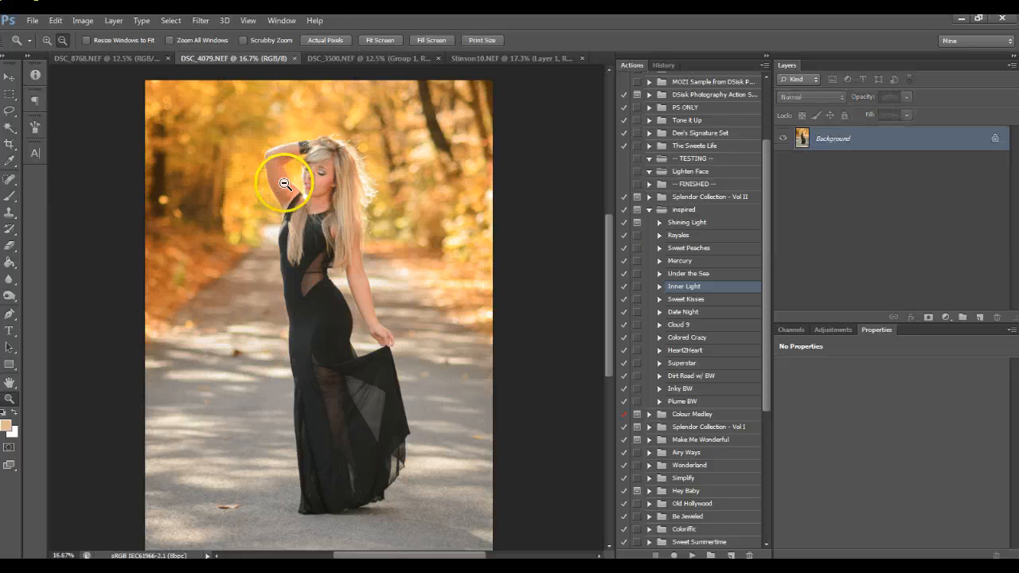
{"action": "left_click", "coordinate": [274, 141], "text": "alt"}
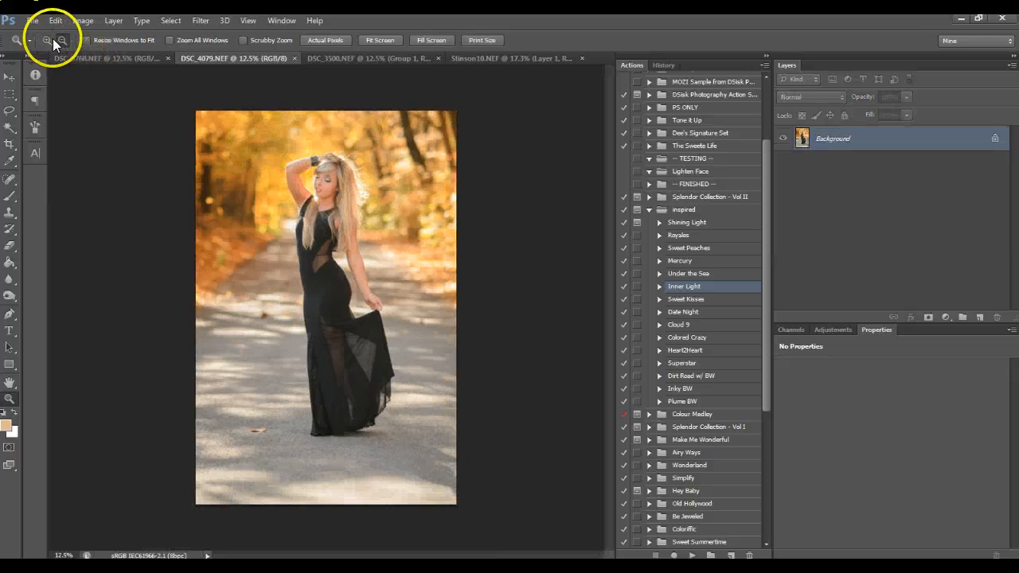
{"action": "left_click", "coordinate": [294, 156]}
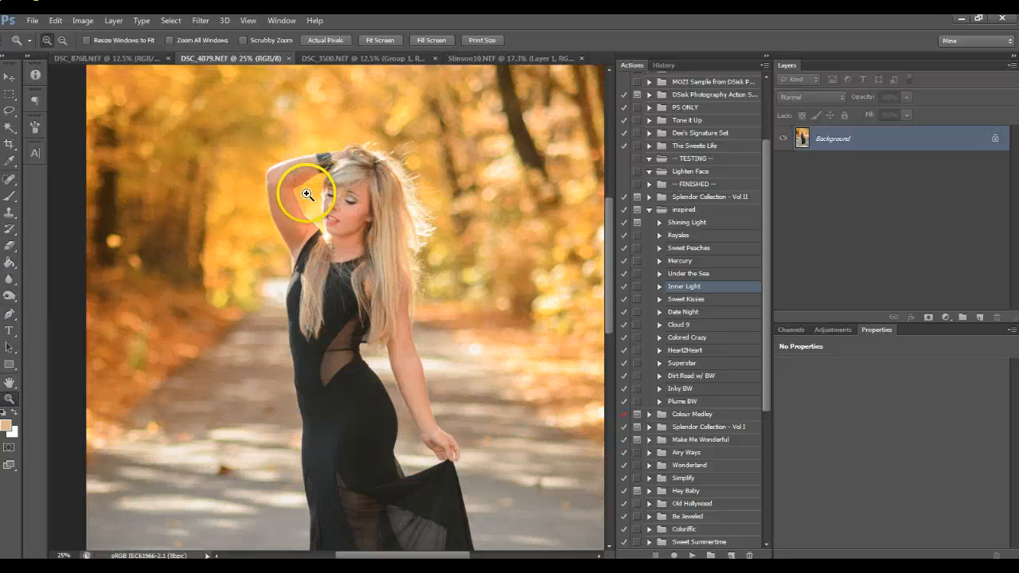
{"action": "left_click", "coordinate": [10, 195]}
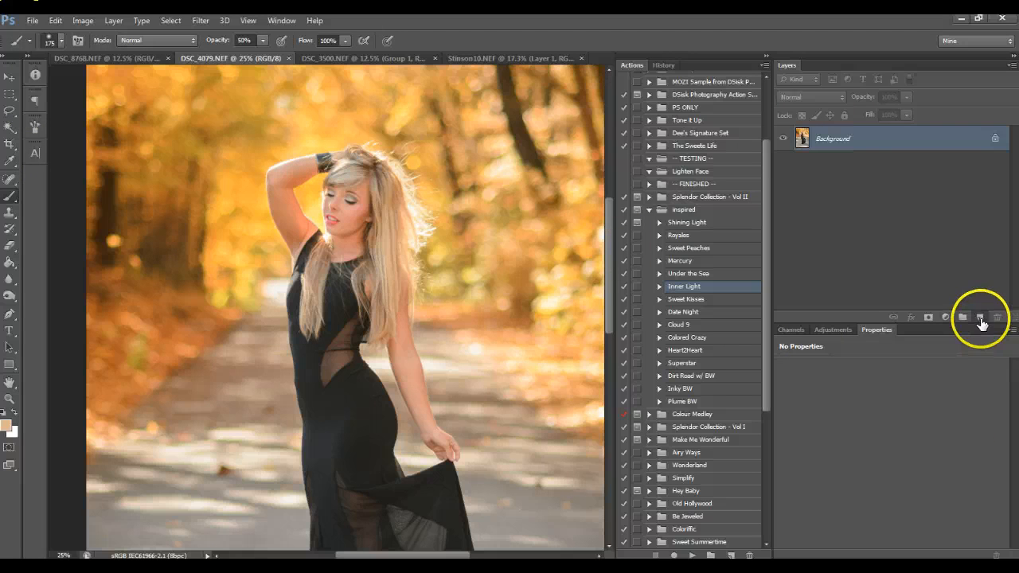
{"action": "left_click", "coordinate": [979, 317]}
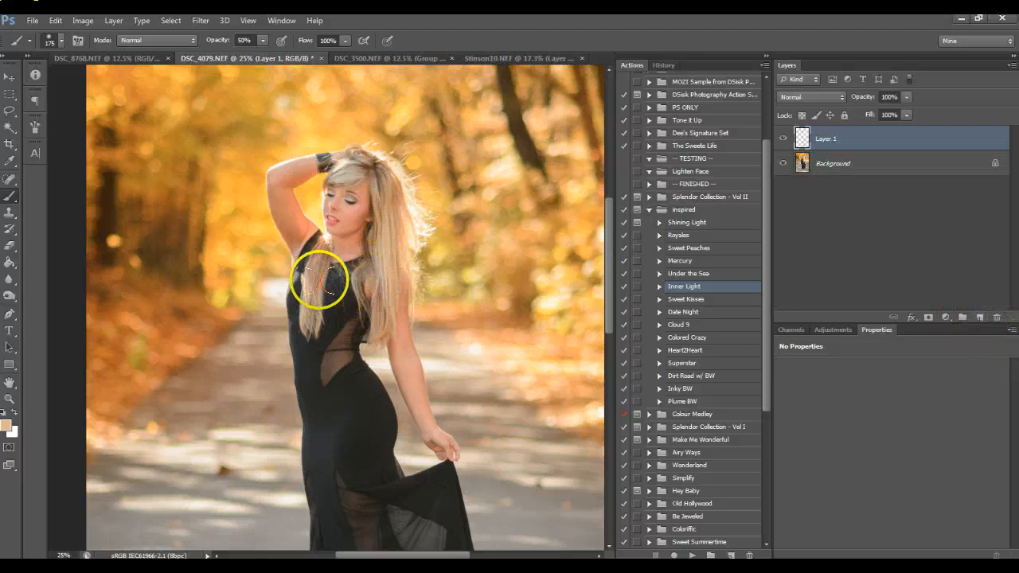
Sample the woman's skin color as the foreground color and set Layer 1's blend mode to Color
{"action": "left_click", "coordinate": [9, 163]}
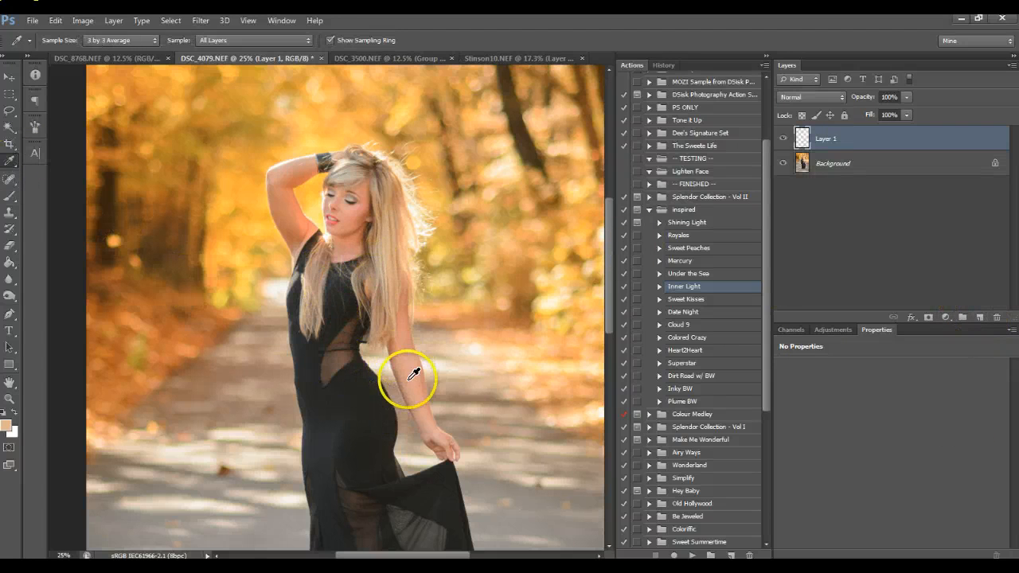
{"action": "left_click", "coordinate": [346, 355]}
{"action": "left_click", "coordinate": [11, 194]}
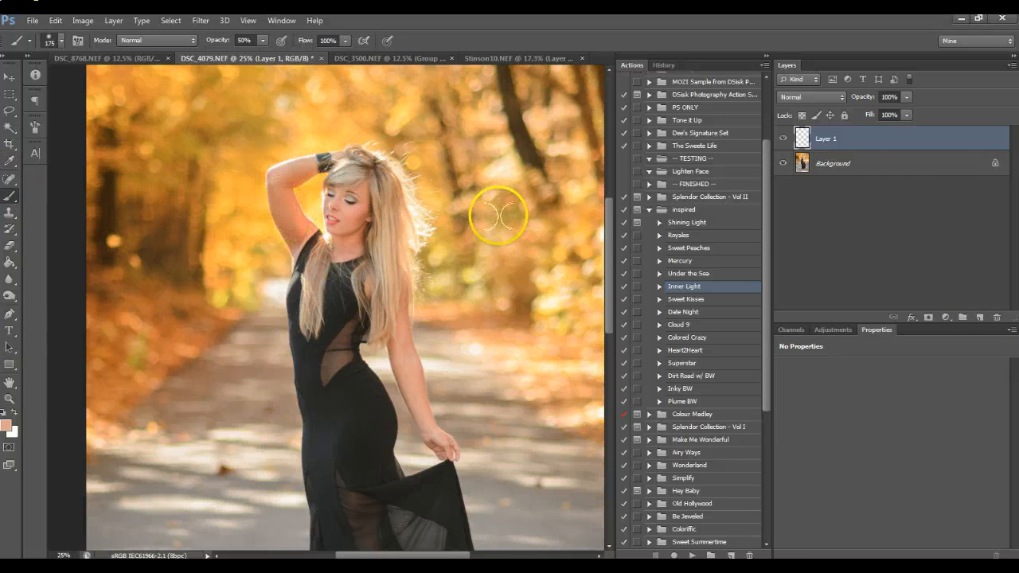
{"action": "left_click", "coordinate": [804, 97]}
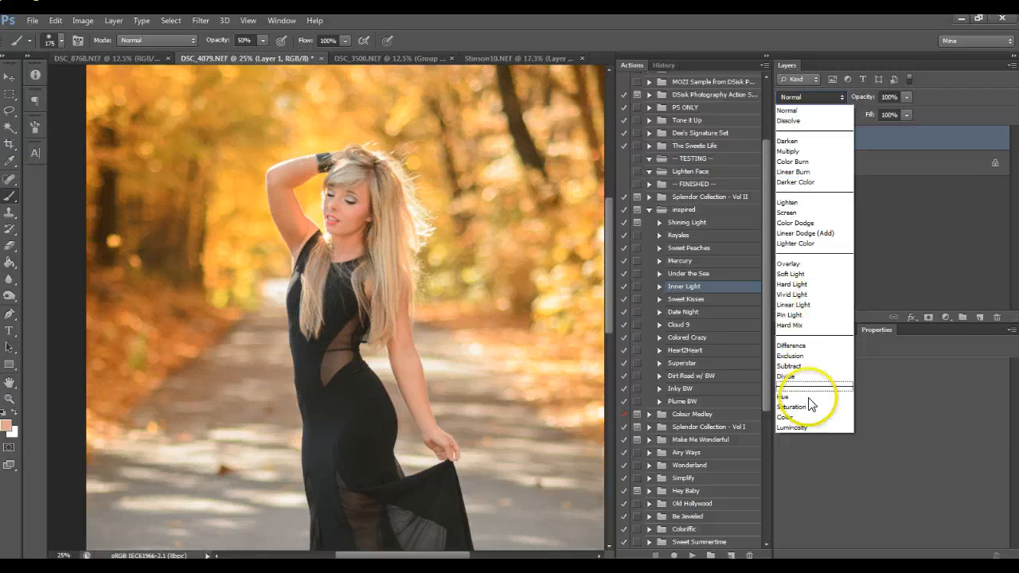
{"action": "left_click", "coordinate": [801, 421]}
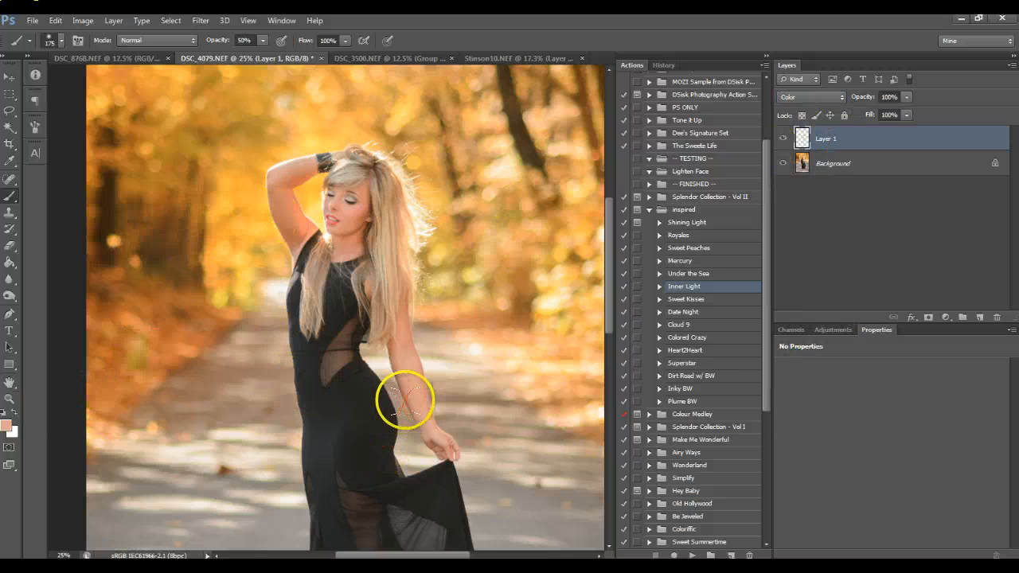
Paint the sampled color over the woman's raised arm on Layer 1 at 50% brush opacity, reducing the brush size to 100
{"action": "key", "text": "["}
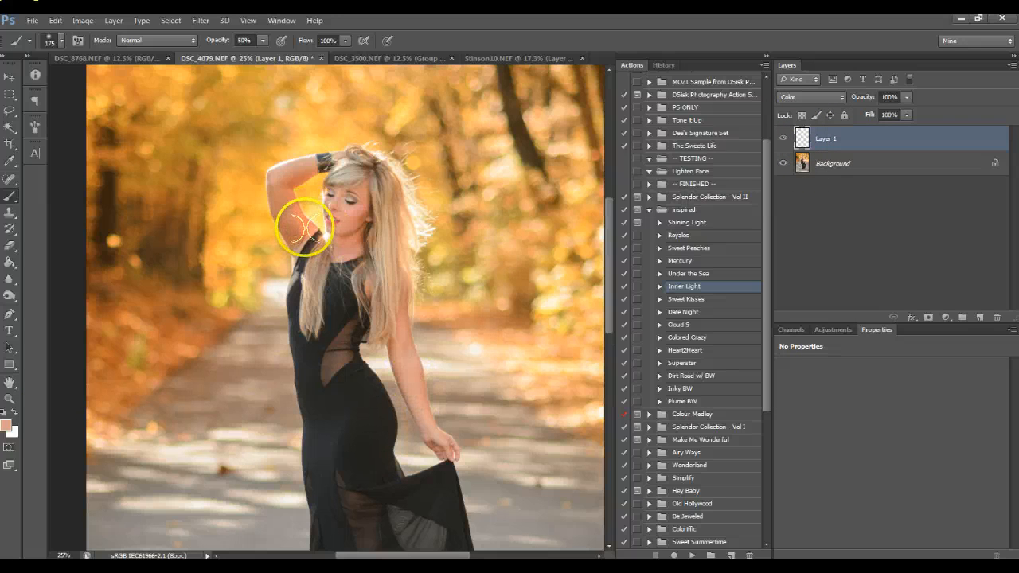
{"action": "mouse_move", "coordinate": [306, 230]}
{"action": "left_mouse_down"}
{"action": "mouse_move", "coordinate": [291, 235]}
{"action": "mouse_move", "coordinate": [291, 206]}
{"action": "mouse_move", "coordinate": [304, 229]}
{"action": "mouse_move", "coordinate": [291, 182]}
{"action": "mouse_move", "coordinate": [296, 165]}
{"action": "mouse_move", "coordinate": [314, 172]}
{"action": "mouse_move", "coordinate": [289, 184]}
{"action": "left_mouse_up"}
{"action": "key", "text": "bracketleft"}
{"action": "key", "text": "bracketleft"}
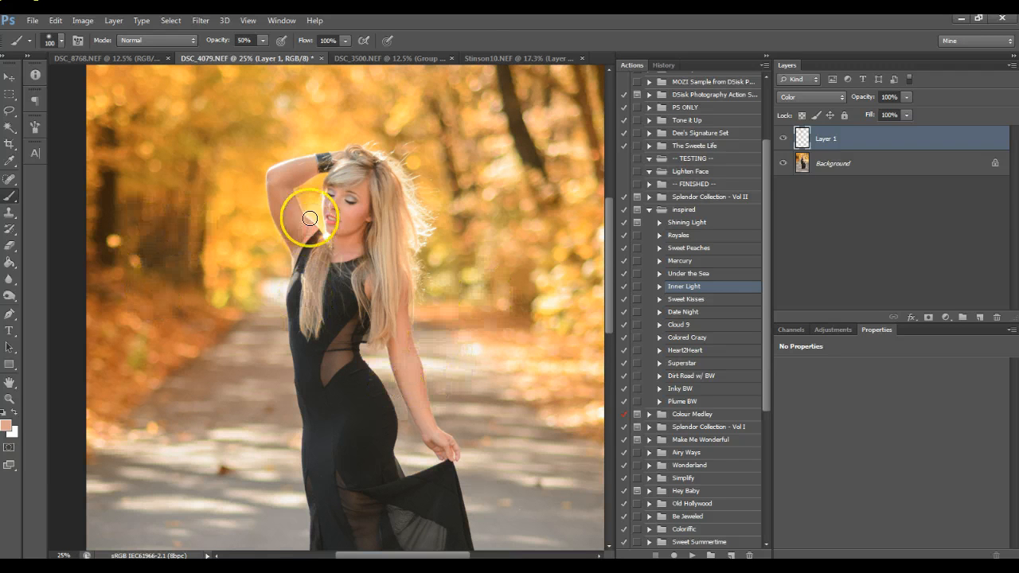
Fit the whole photo on screen and touch up the lowered arm with the sampled color, using brush sizes 150 and 100
{"action": "left_click", "coordinate": [7, 401]}
{"action": "left_click", "coordinate": [375, 40]}
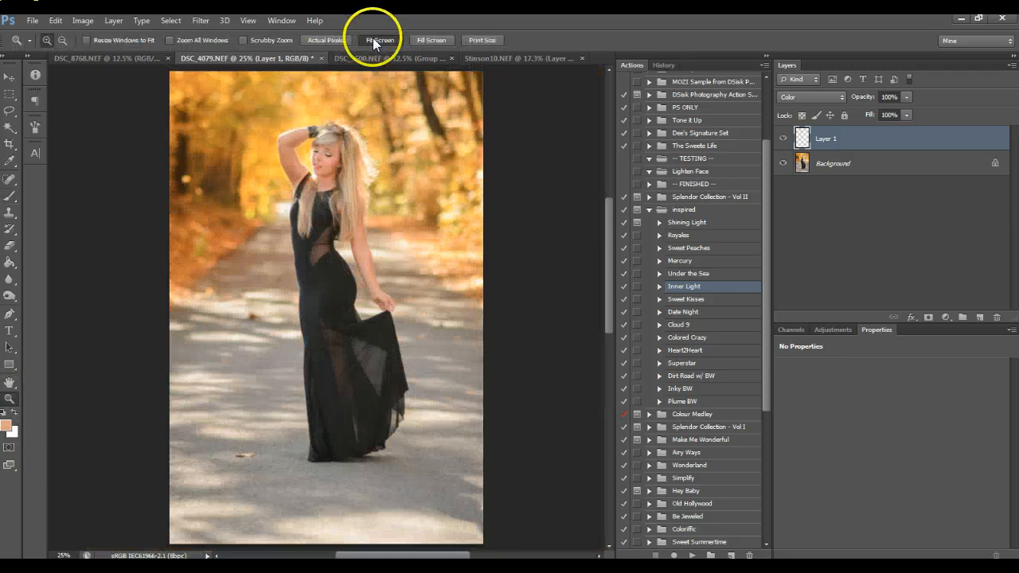
{"action": "left_click", "coordinate": [9, 198]}
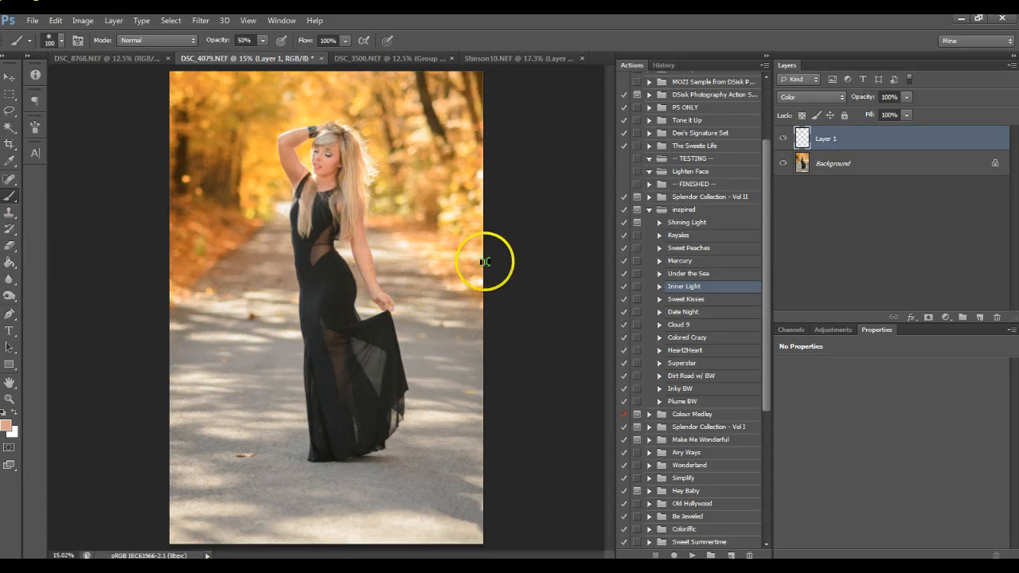
{"action": "key", "text": "bracketright"}
{"action": "key", "text": "bracketright"}
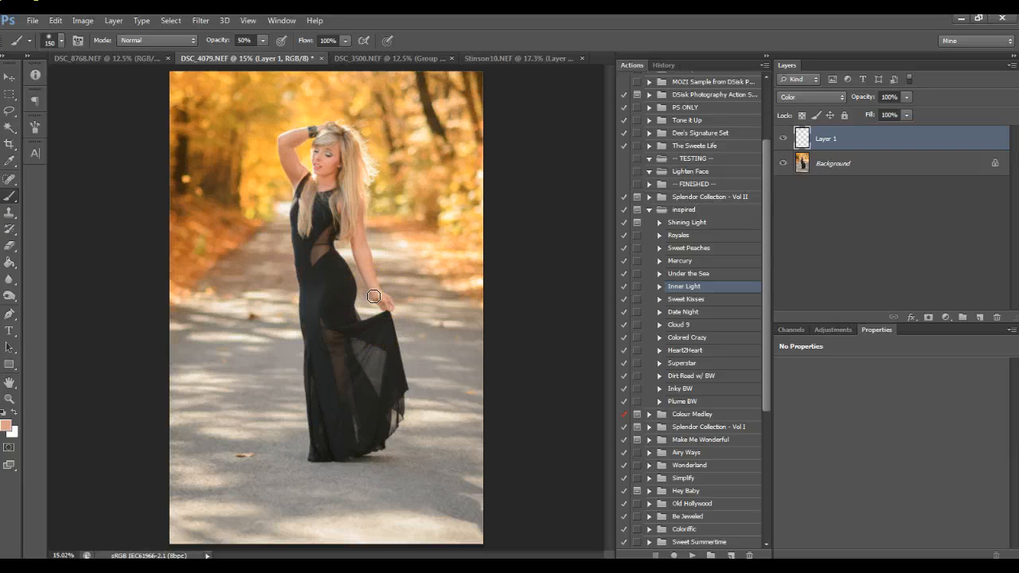
{"action": "key", "text": "bracketleft"}
{"action": "key", "text": "bracketleft"}
Compare the skin up close with Layer 1 hidden and shown, and set Layer 1's opacity to 84%
{"action": "left_click", "coordinate": [783, 138]}
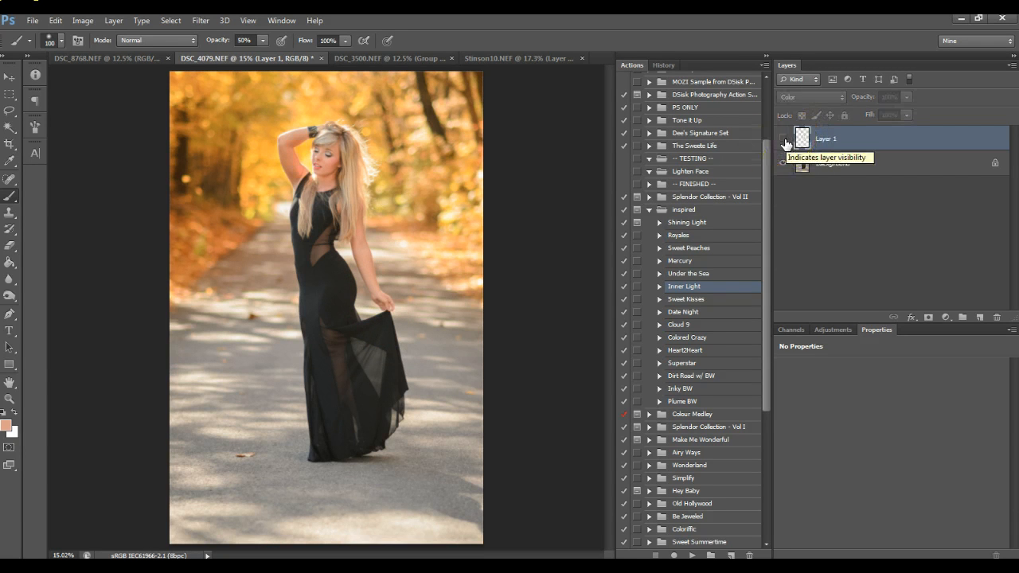
{"action": "left_click", "coordinate": [9, 400]}
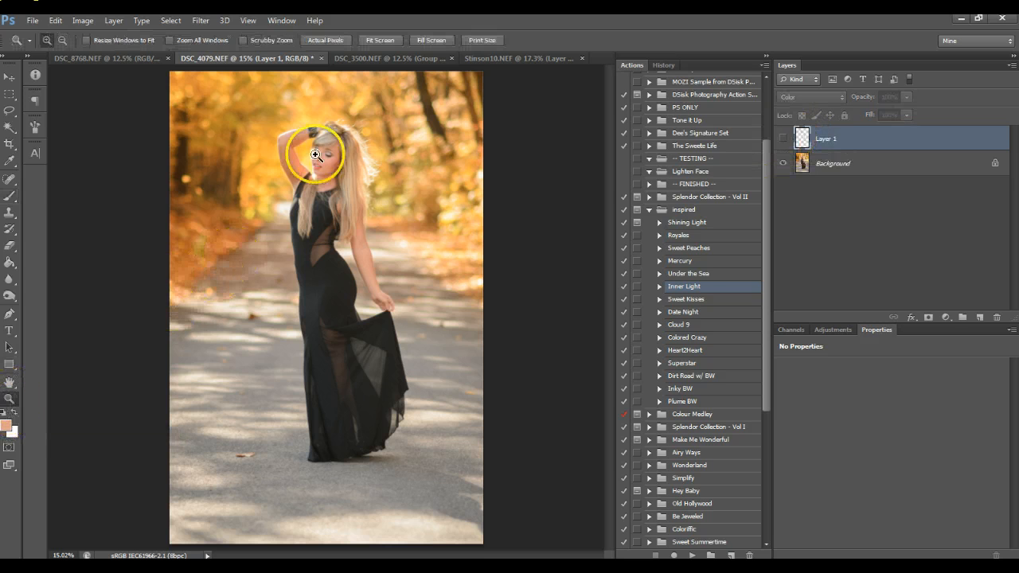
{"action": "left_click", "coordinate": [420, 335]}
{"action": "left_click", "coordinate": [420, 335]}
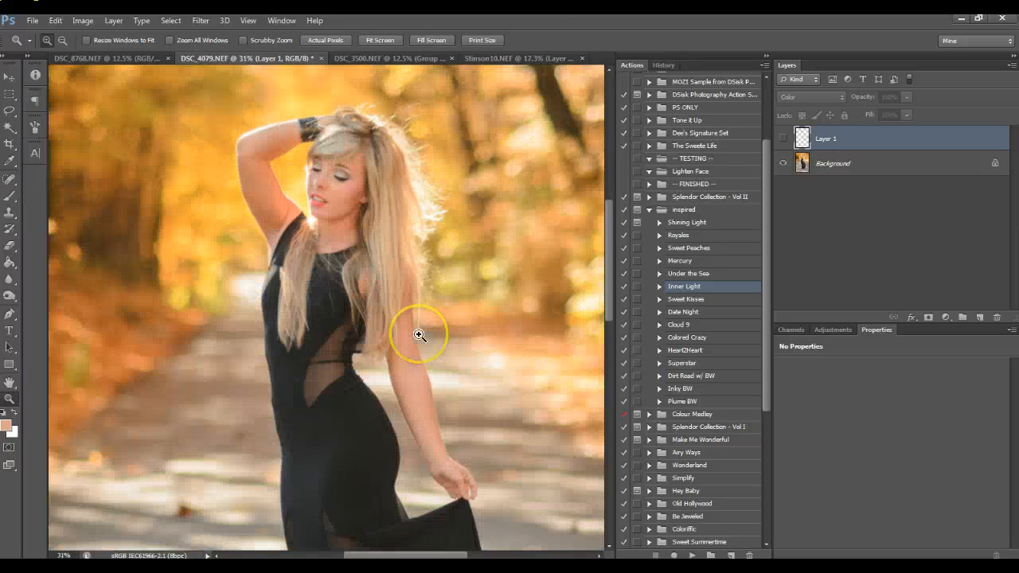
{"action": "left_click", "coordinate": [360, 289]}
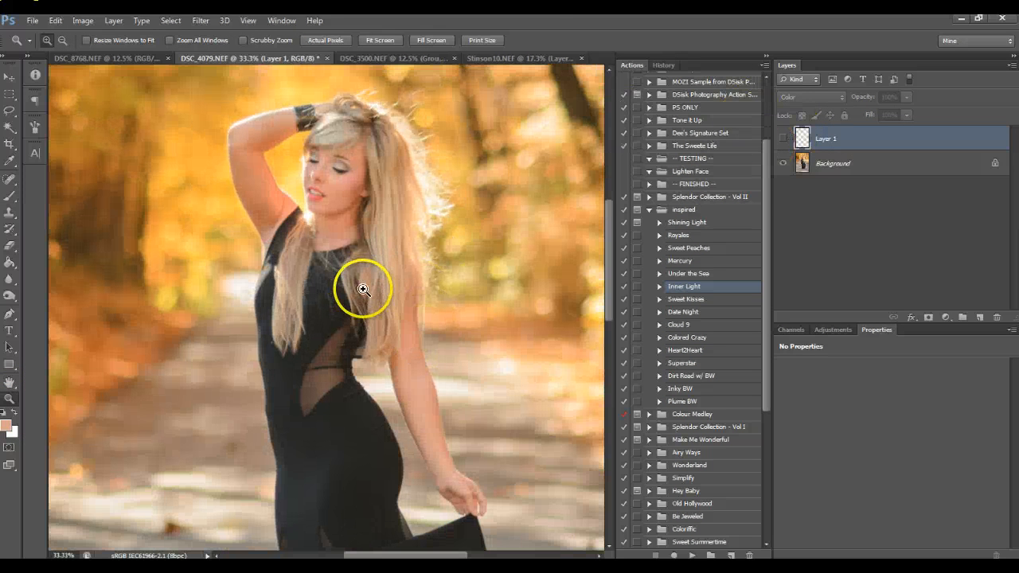
{"action": "left_click", "coordinate": [782, 141]}
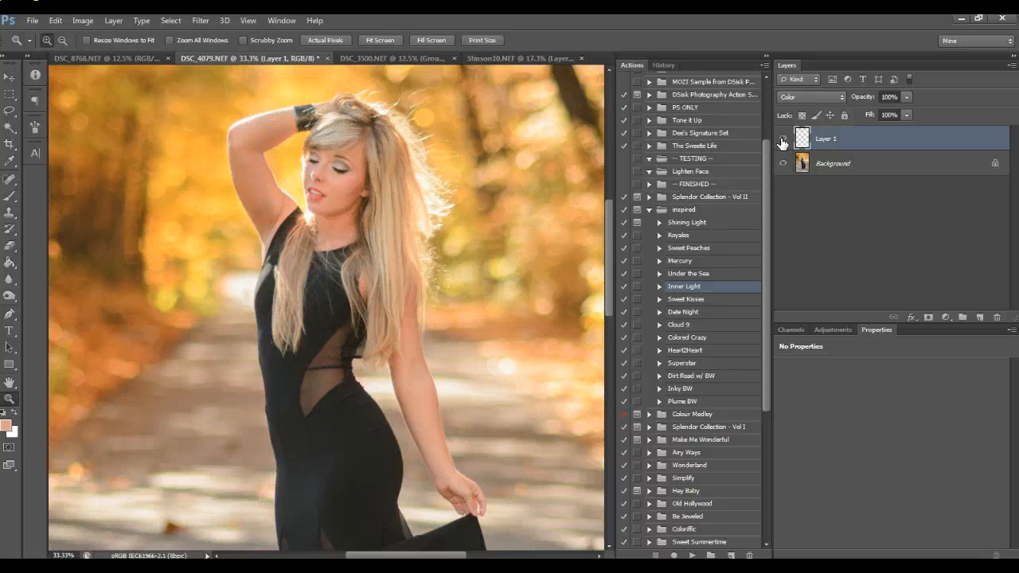
{"action": "left_click", "coordinate": [782, 141]}
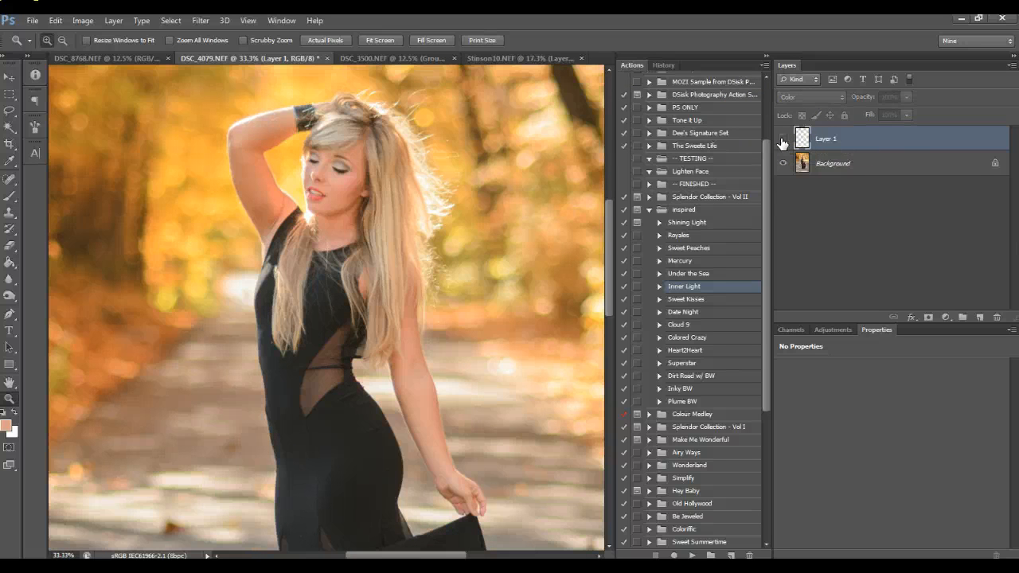
{"action": "left_click", "coordinate": [782, 141]}
{"action": "left_click", "coordinate": [906, 98]}
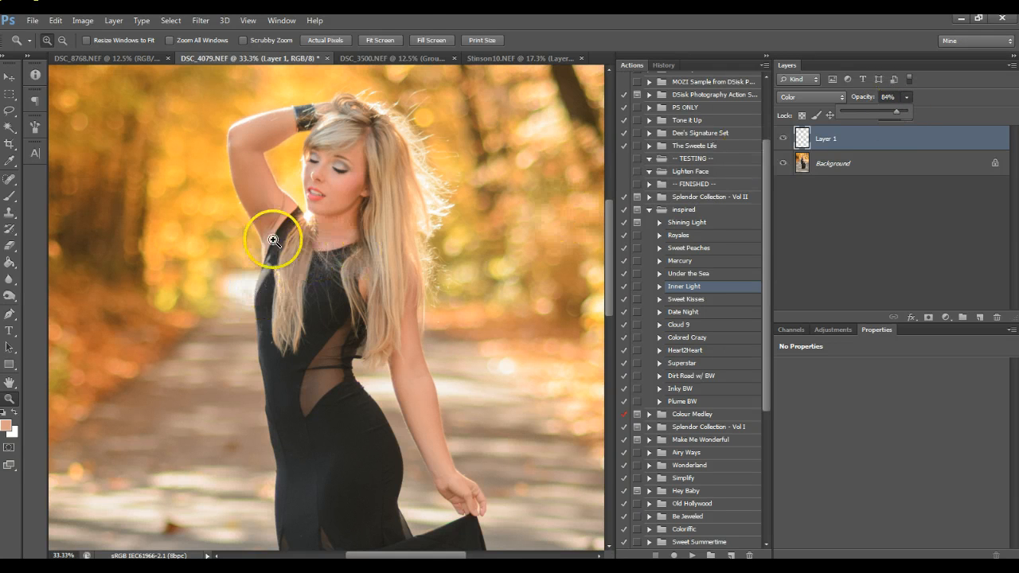
Fit the whole photo on screen and compare the skin tones with and without Layer 1, leaving the layer shown
{"action": "left_click", "coordinate": [390, 39]}
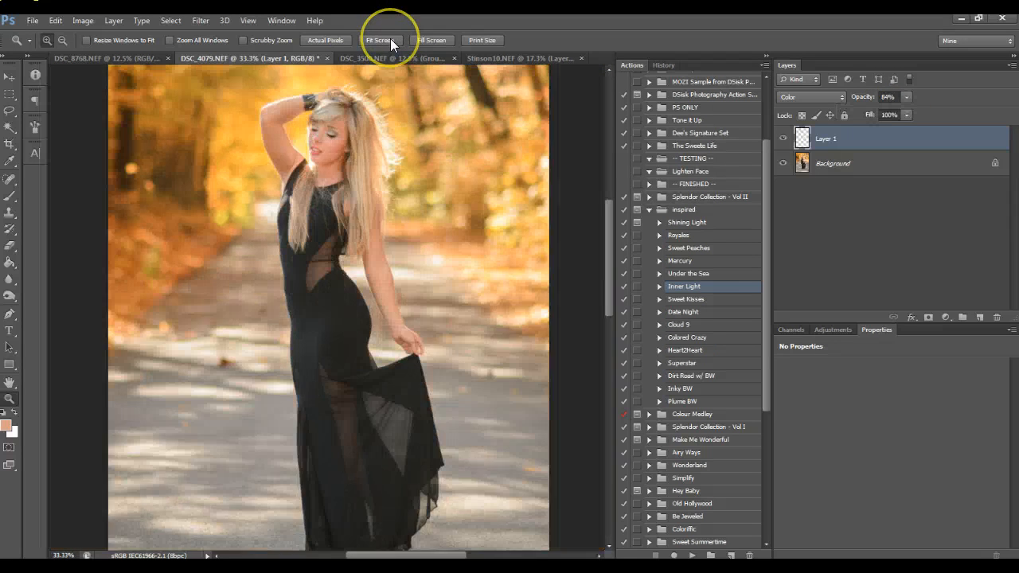
{"action": "left_click", "coordinate": [782, 140]}
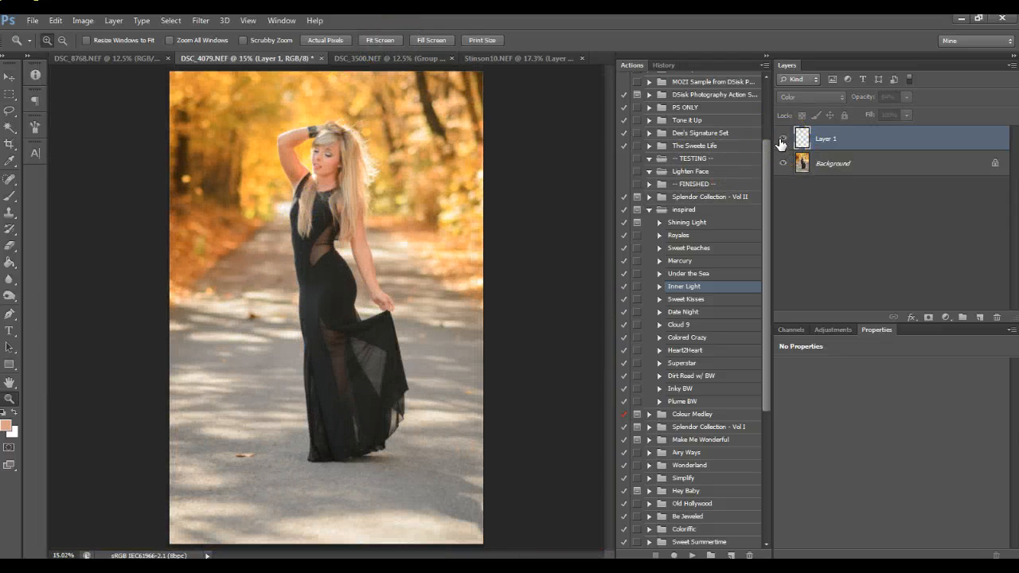
{"action": "left_click", "coordinate": [783, 141]}
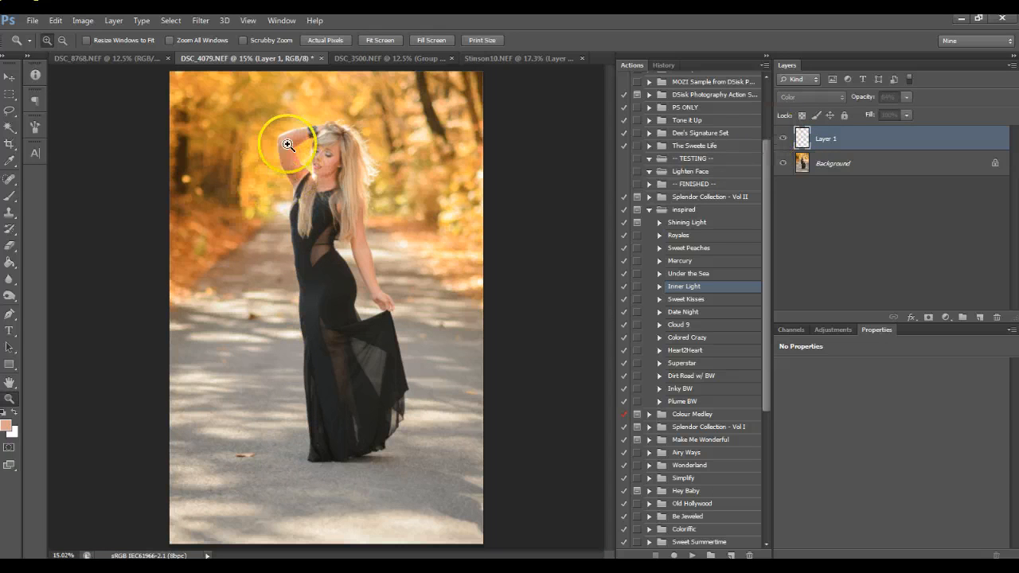
{"action": "left_click", "coordinate": [783, 140]}
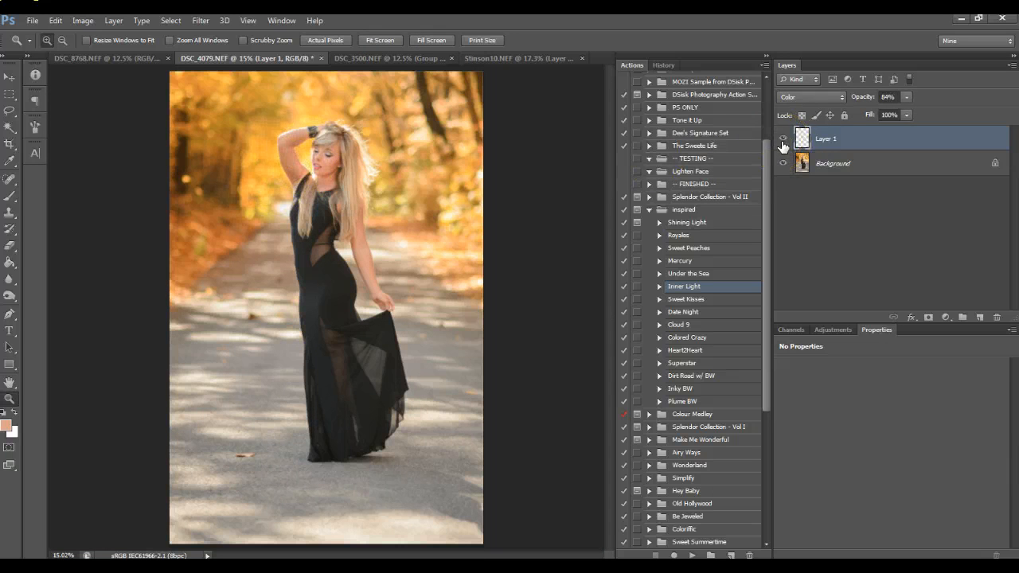
{"action": "left_click", "coordinate": [783, 141]}
{"action": "left_click", "coordinate": [783, 141]}
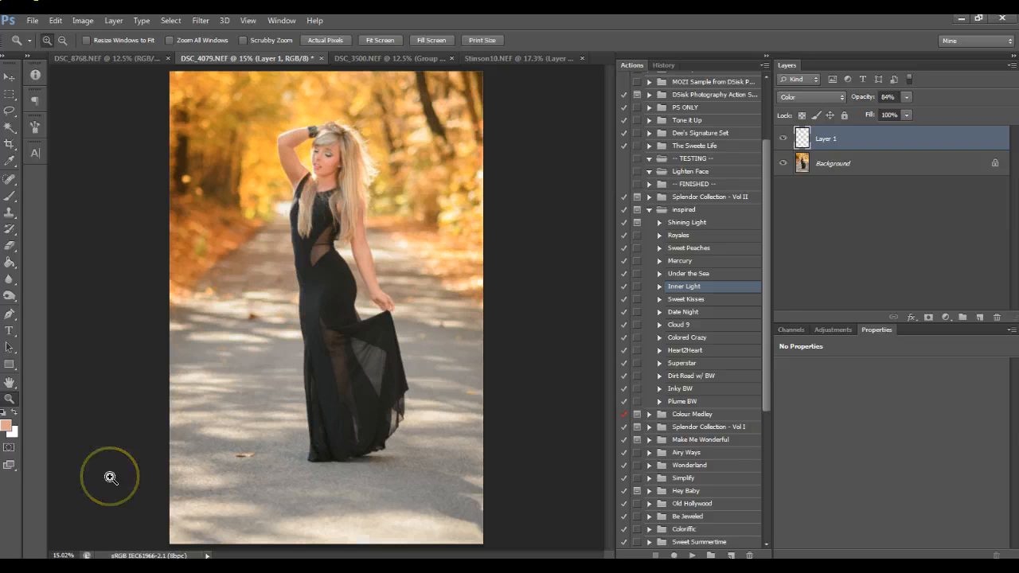